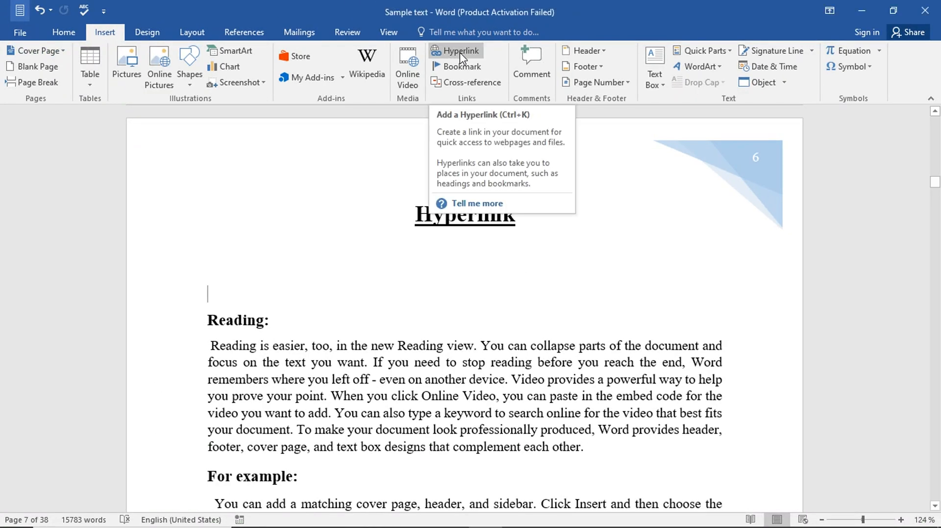
Step: Insert a hyperlink to the Desktop file tags.docx on the empty line under the Hyperlink heading
left_click(459, 51)
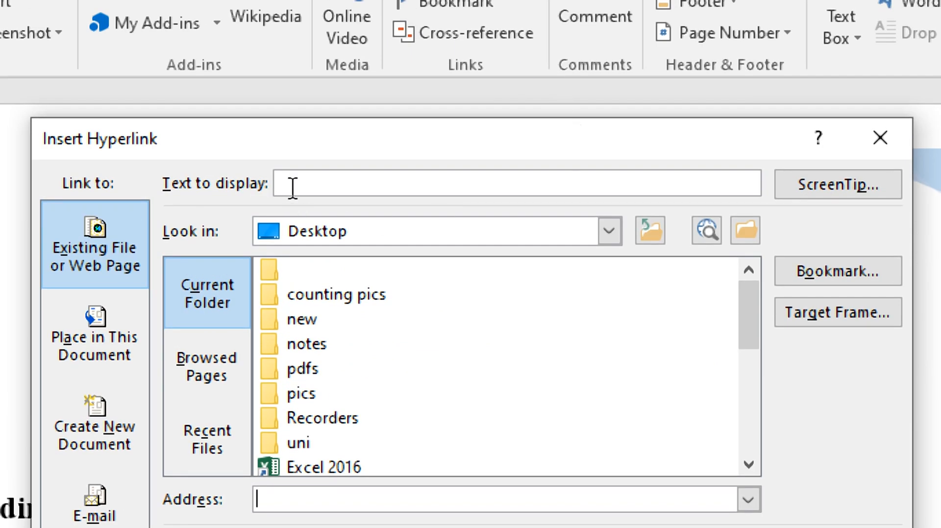
left_click(294, 185)
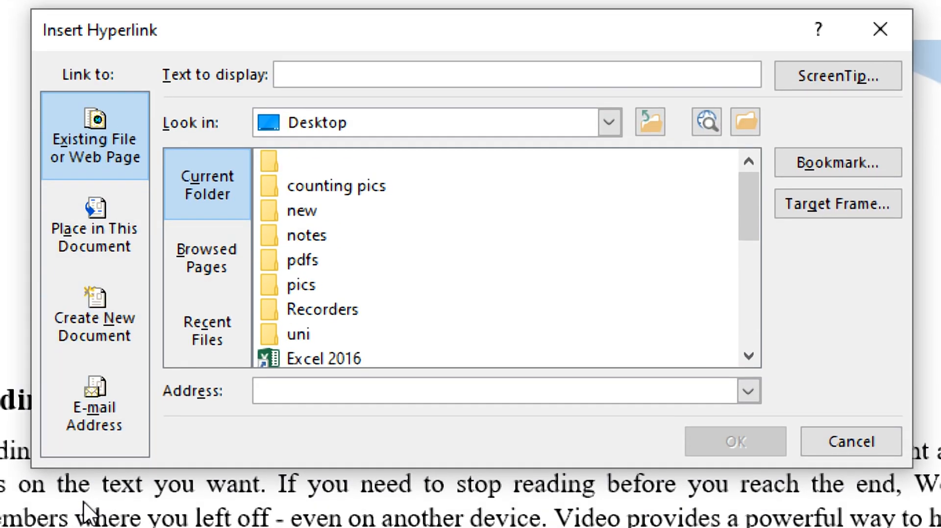
left_click(92, 156)
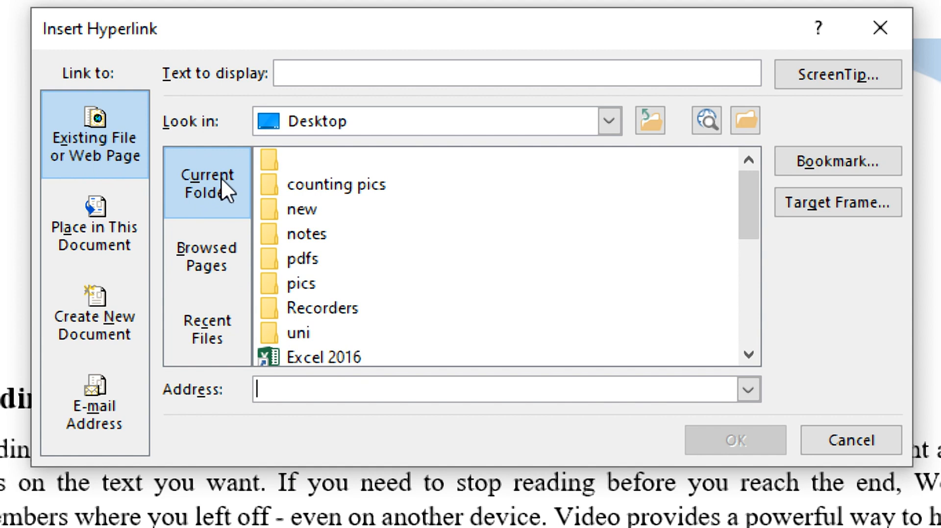
left_click_drag(750, 216, 775, 323)
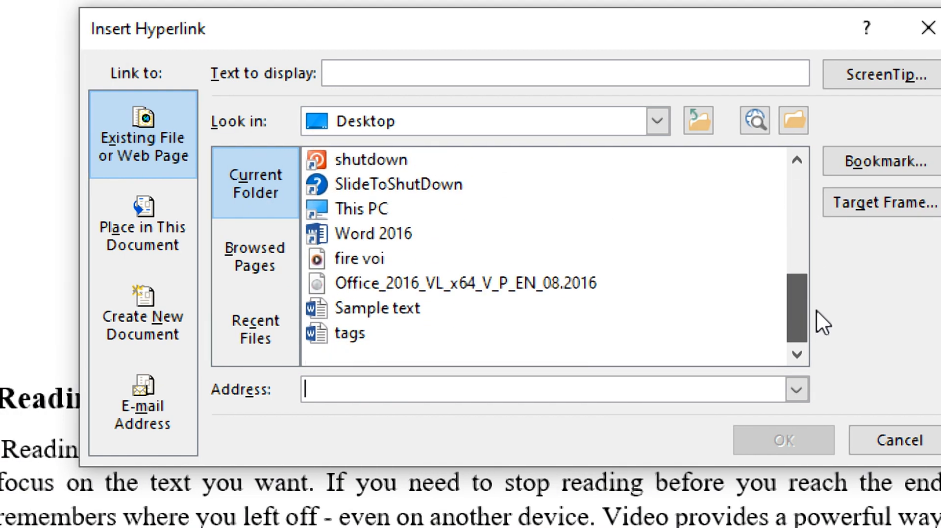
left_click(347, 337)
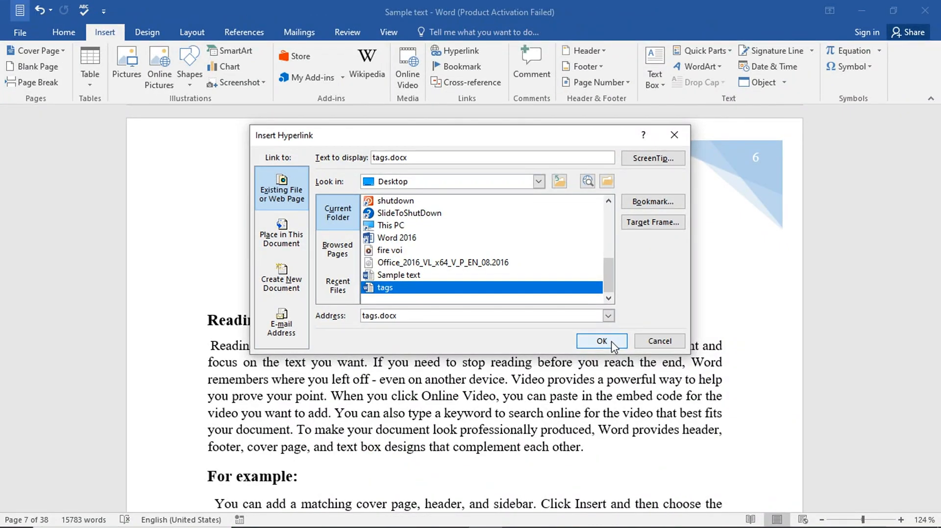
left_click(611, 342)
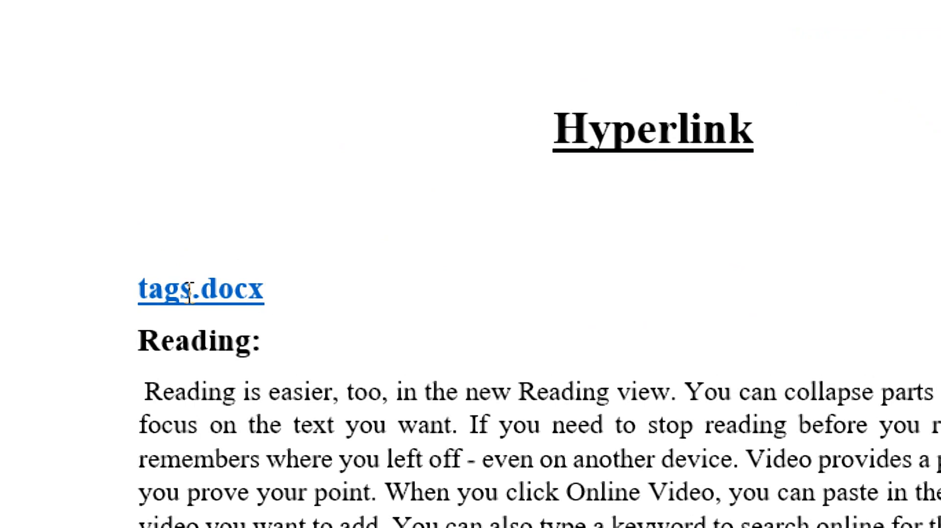
Step: Ctrl+click the tags.docx link, scroll through the tags document, close it, and reselect the link text
mouse_move(225, 295)
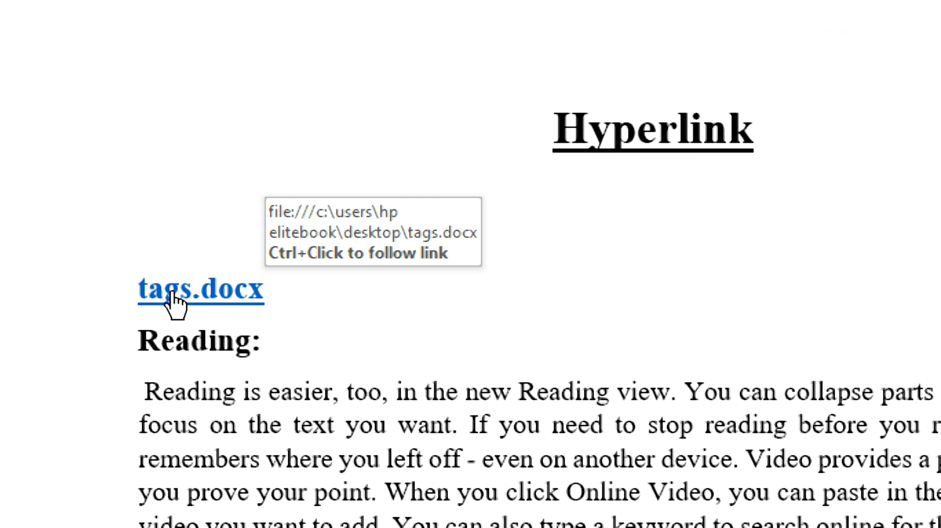
key("ctrl")
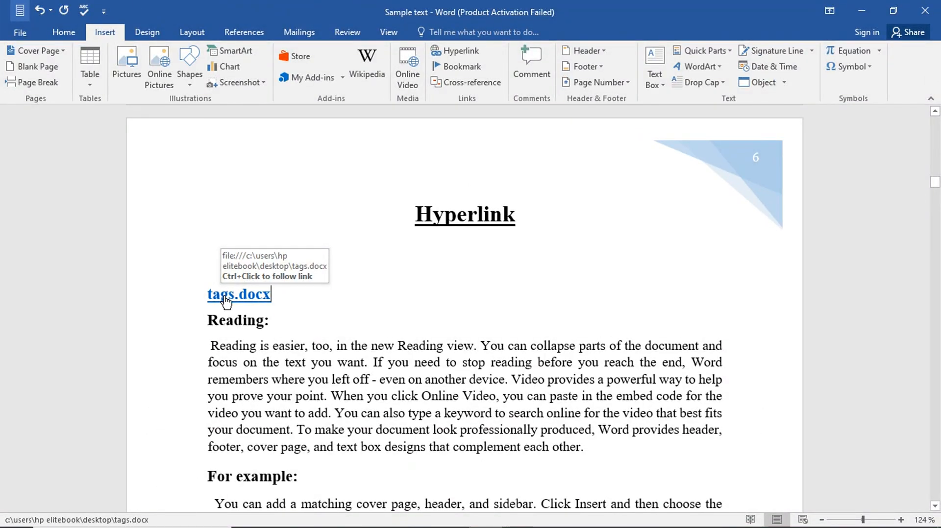
left_click(226, 301, "ctrl")
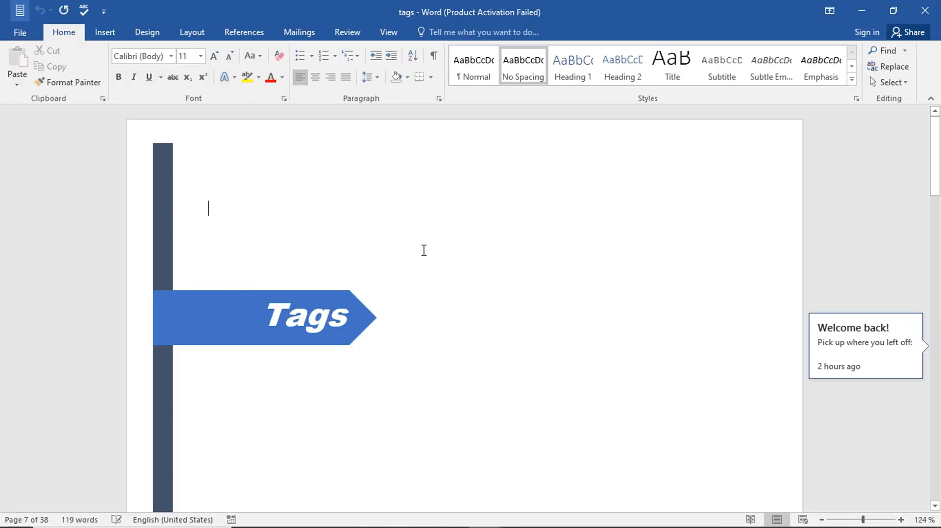
scroll(435, 265, "down", 5)
scroll(435, 264, "down", 15)
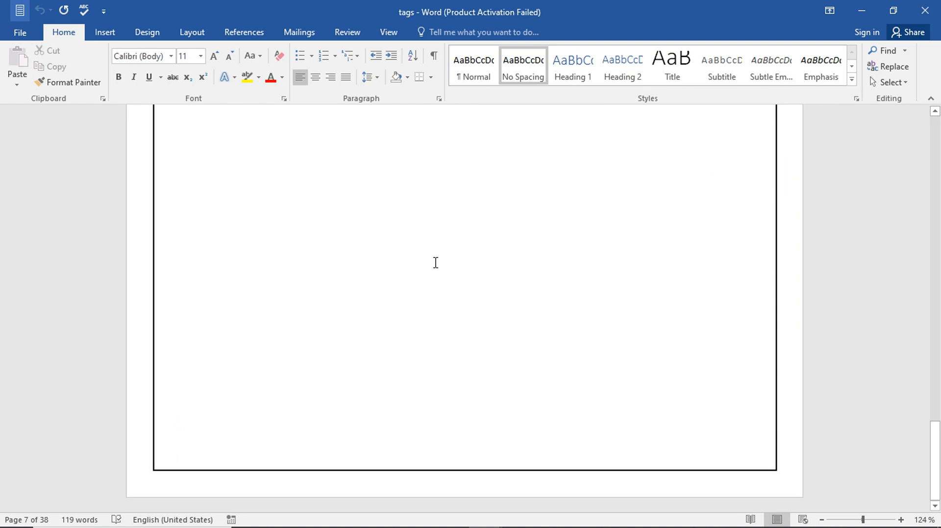
left_click(925, 11)
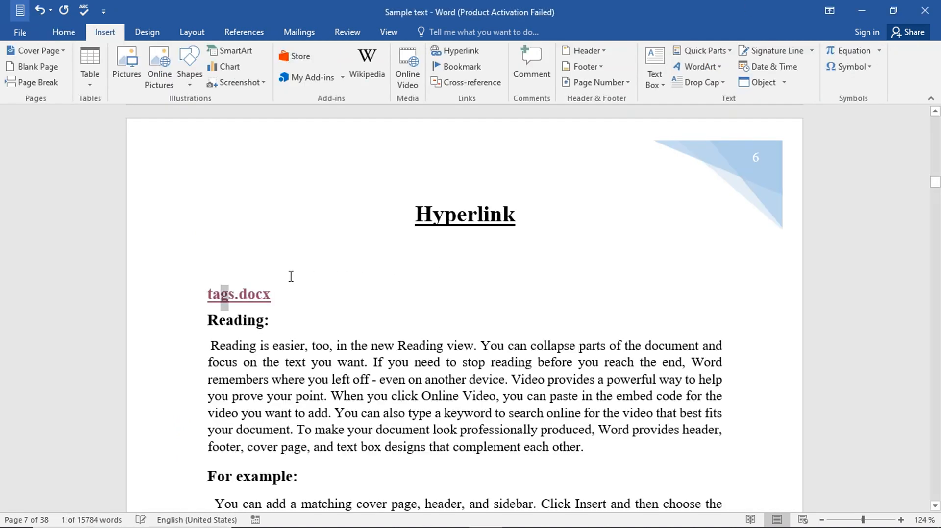
left_click_drag(281, 292, 208, 295)
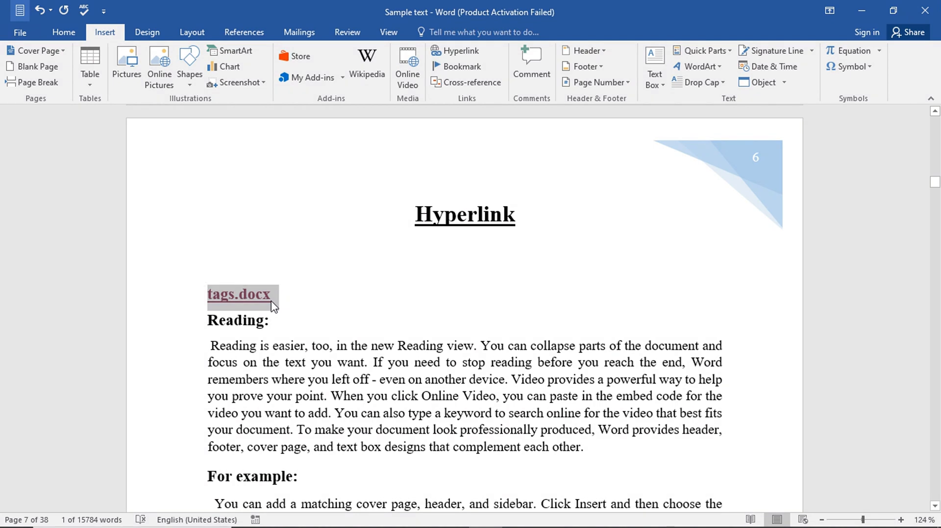
Step: Remove the tags.docx hyperlink and delete its text so Reading: follows the Hyperlink heading
left_click(464, 52)
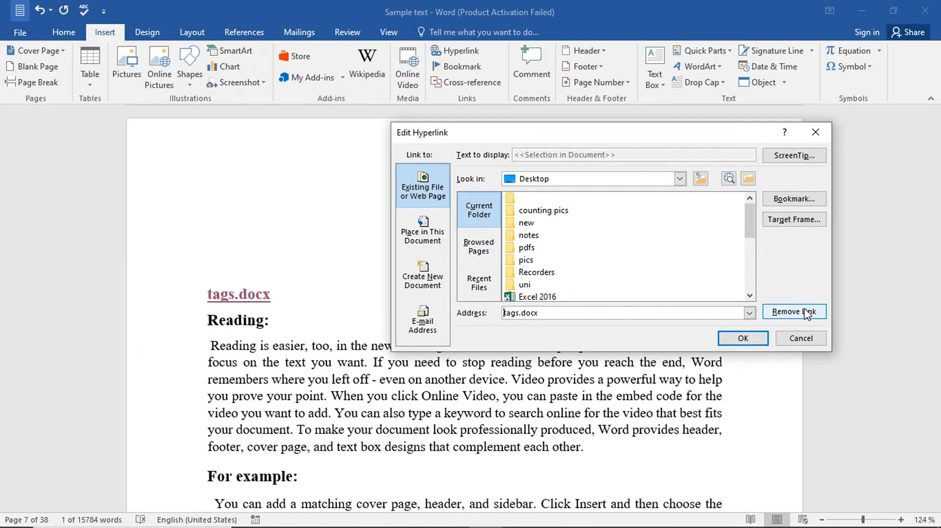
left_click(794, 312)
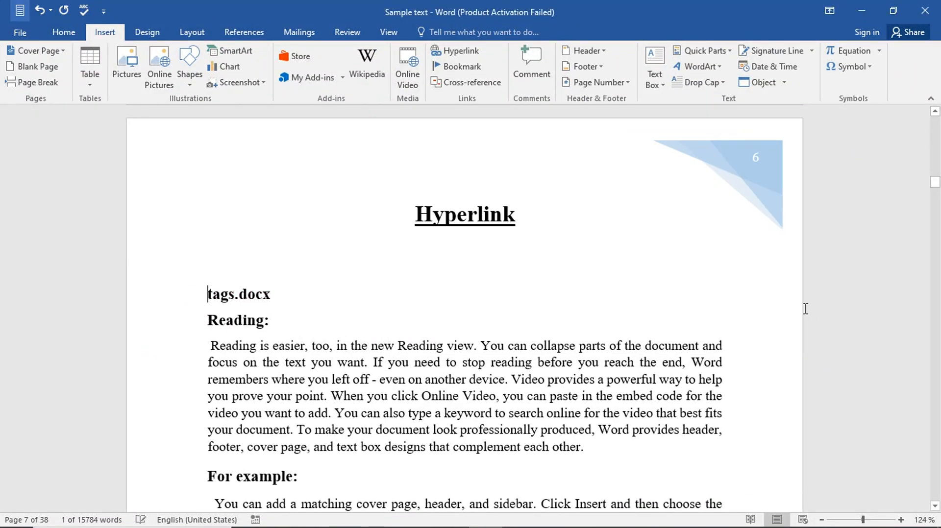
left_click_drag(273, 297, 214, 298)
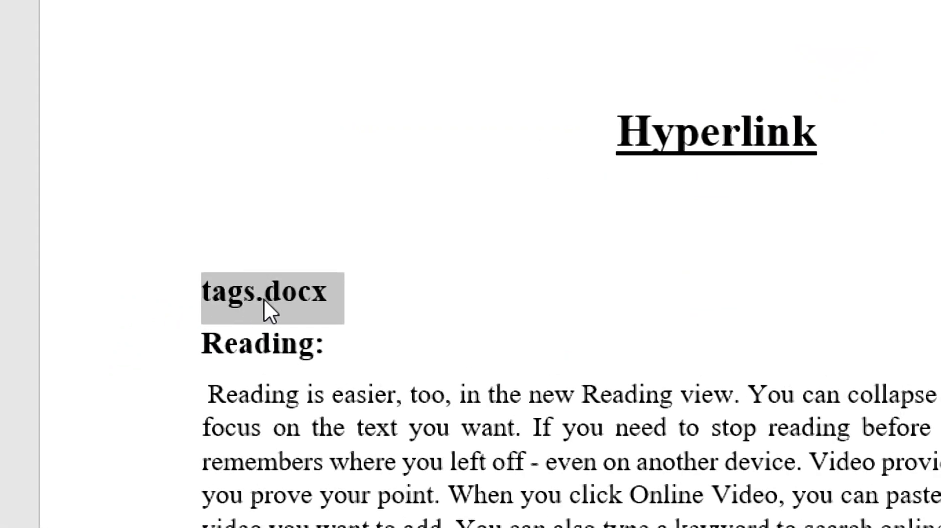
key("Delete")
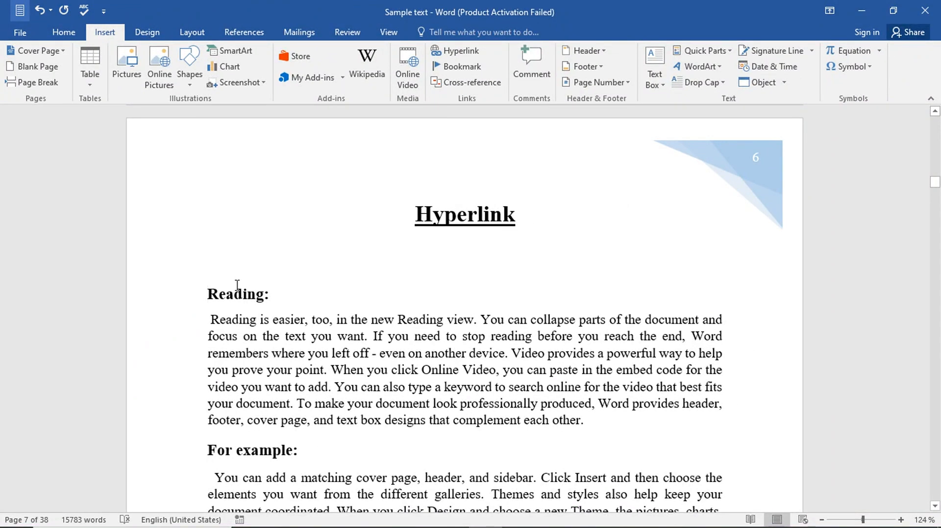
Step: Above Reading:, insert an 'Excel work' link to Sales Report.xlsx picked from Browsed Pages
left_click(235, 271)
left_click(466, 52)
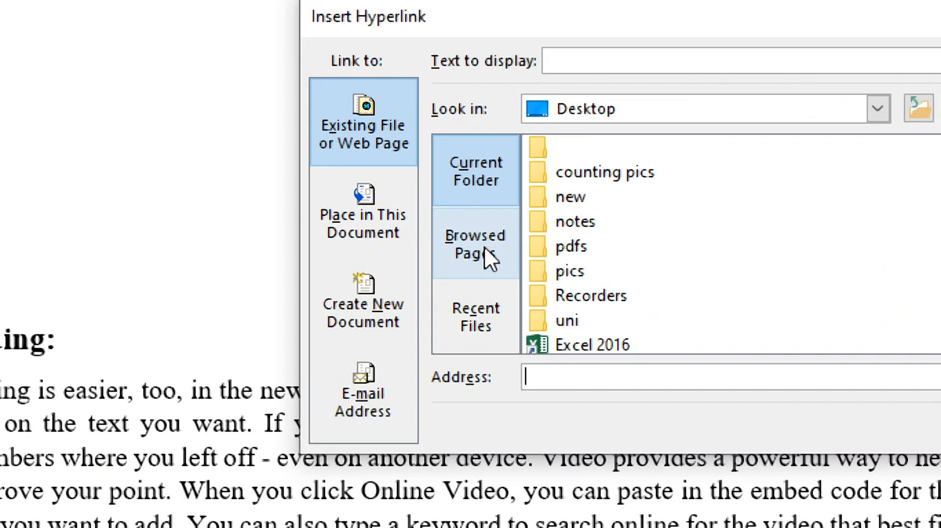
left_click(483, 251)
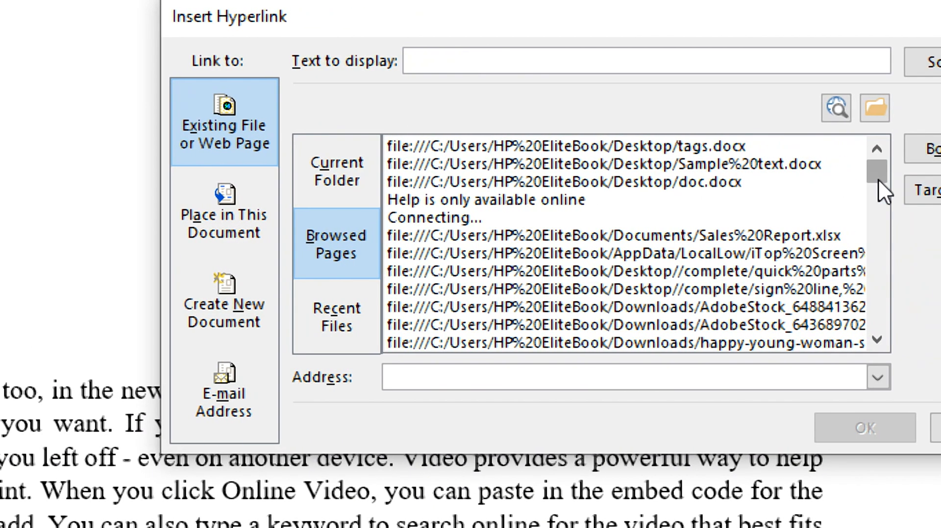
mouse_move(878, 179)
left_mouse_down()
mouse_move(901, 389)
mouse_move(885, 173)
left_mouse_up()
left_click(733, 234)
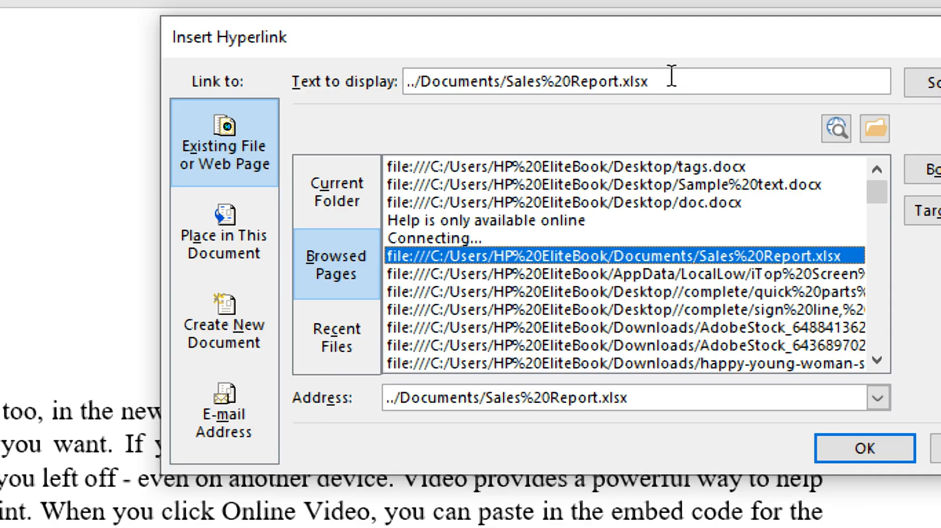
left_click_drag(670, 77, 347, 93)
type("Excel work")
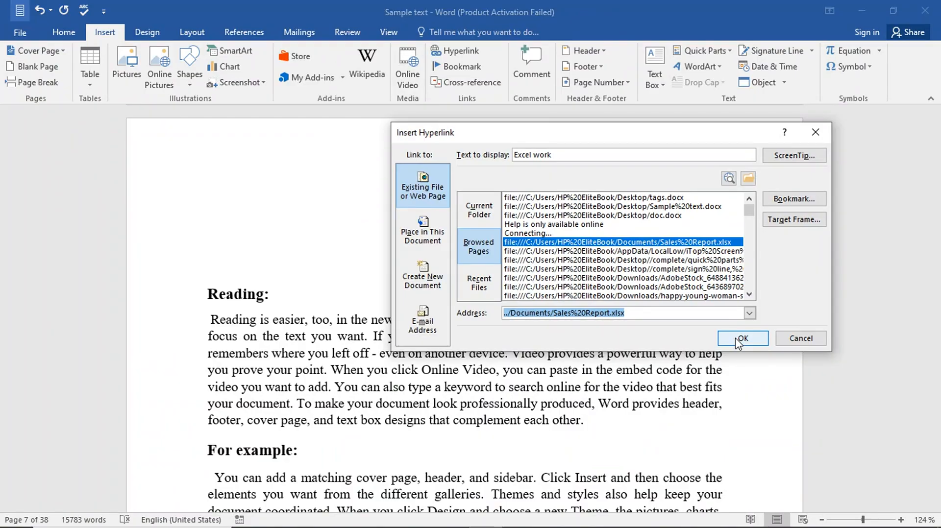
left_click(866, 449)
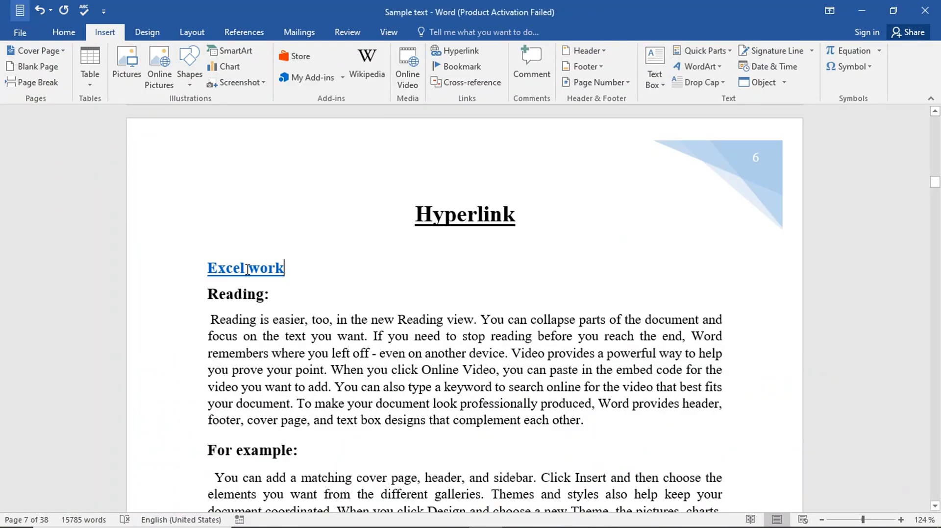
mouse_move(234, 273)
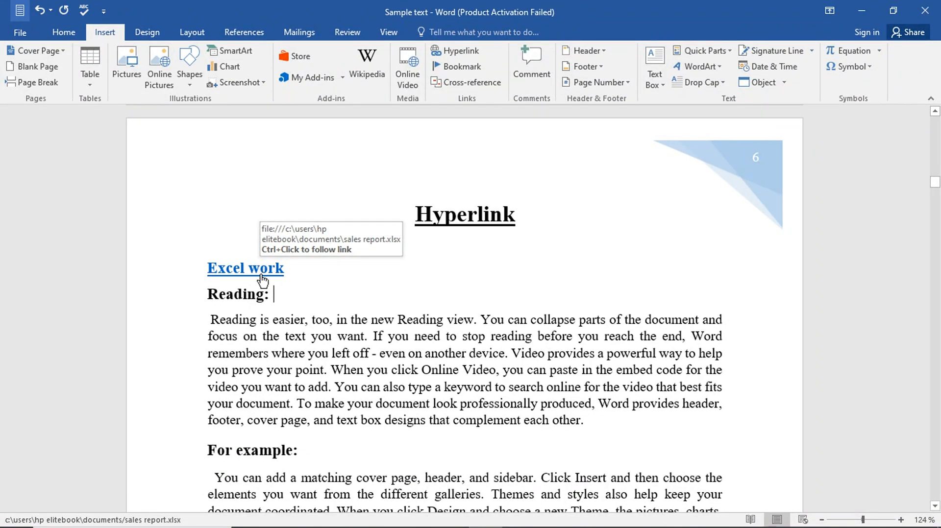
Step: Open Sales Report in Excel through the Excel work link, scroll the sheet, then close it
left_click(262, 276, "ctrl")
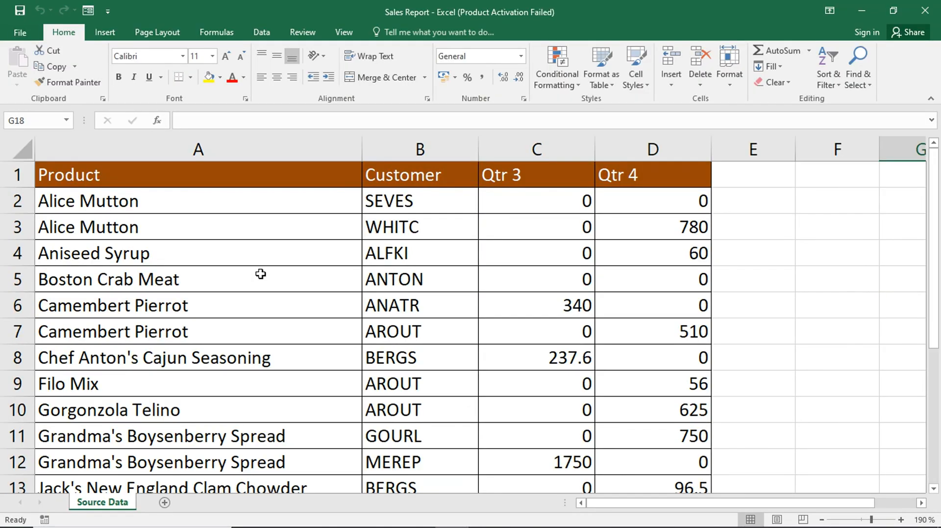
scroll(456, 377, "down", 2)
scroll(458, 376, "up", 2)
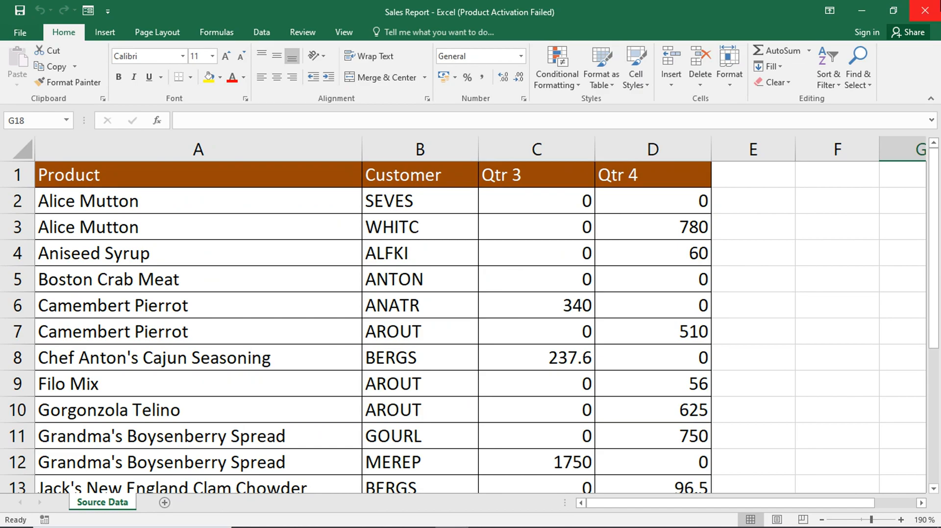
left_click(925, 11)
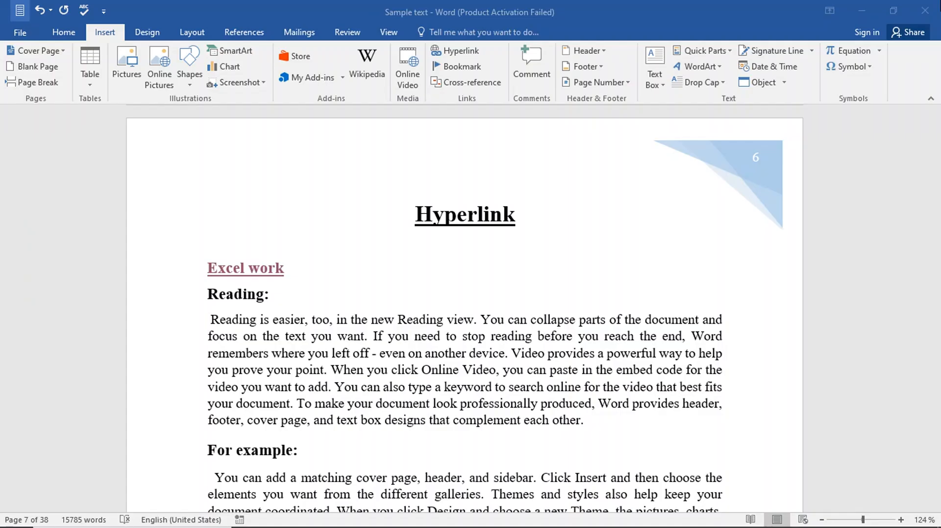
triple_click(269, 268)
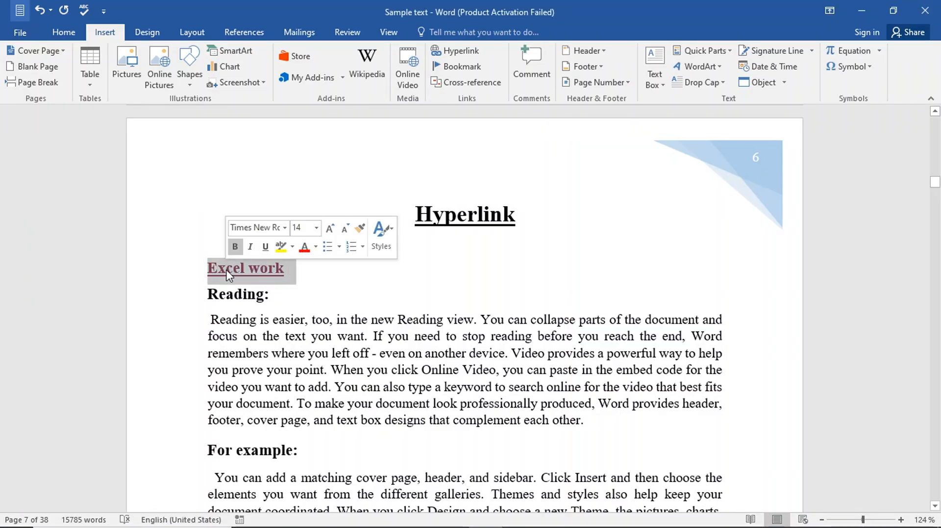
left_click(397, 268)
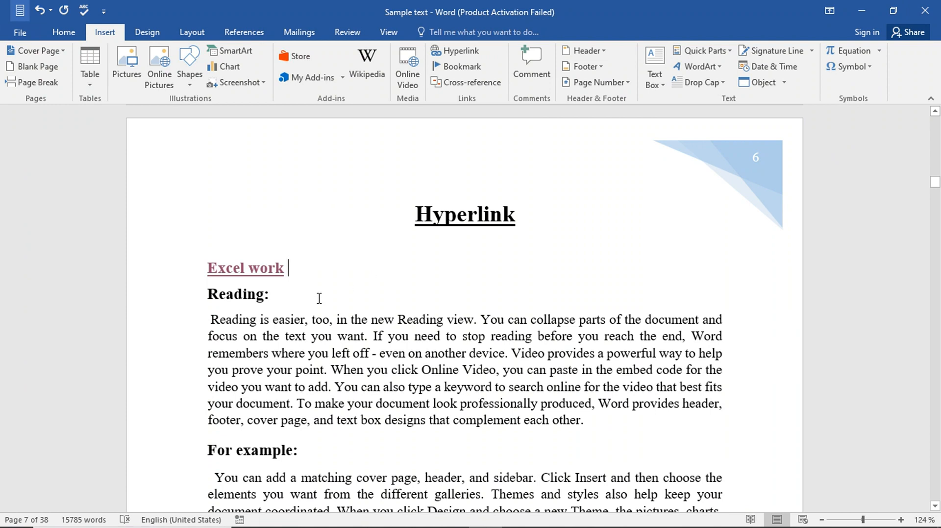
Step: After Excel work, add a 'tags' link to tags.docx from Recent Files, trimming the .docx extension
left_click(188, 278)
left_click(294, 279)
left_click(465, 51)
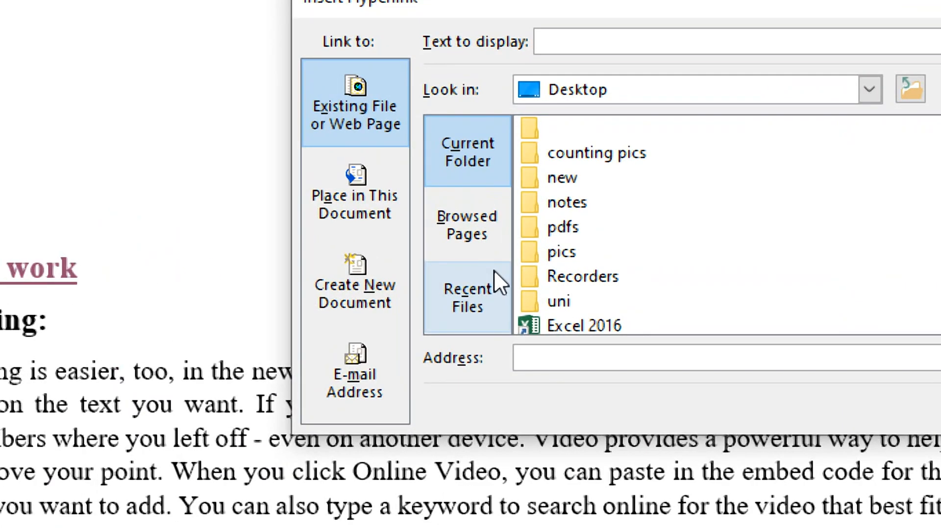
left_click(493, 269)
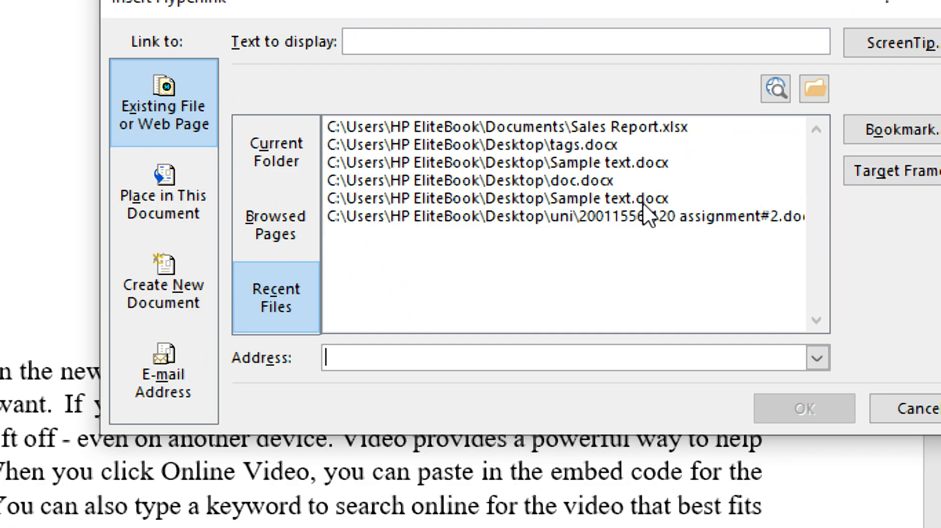
left_click(587, 142)
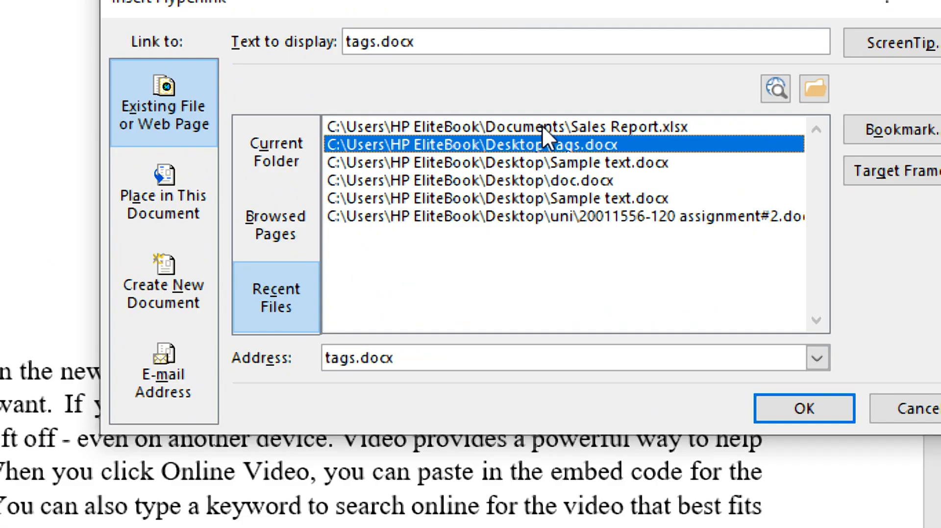
left_click_drag(432, 41, 345, 47)
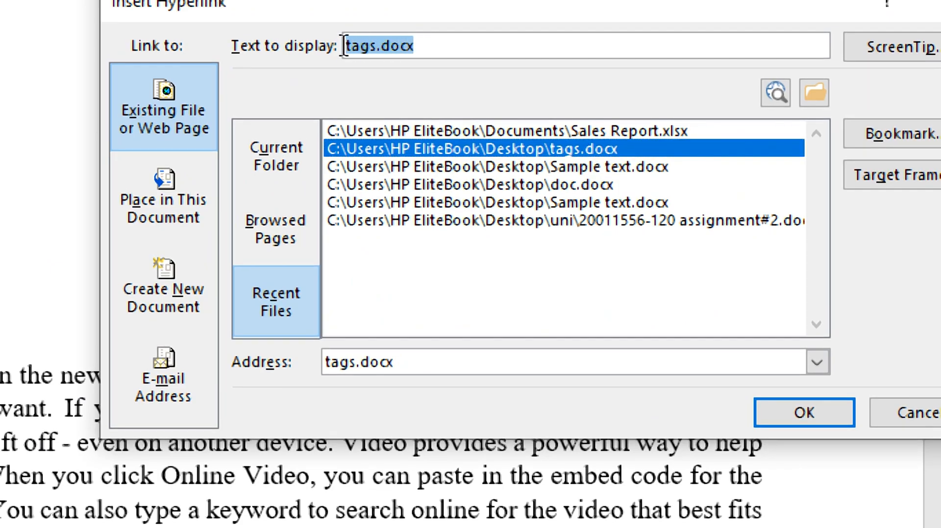
left_click(435, 49)
key("BackSpace")
key("BackSpace")
key("BackSpace")
key("BackSpace")
key("BackSpace")
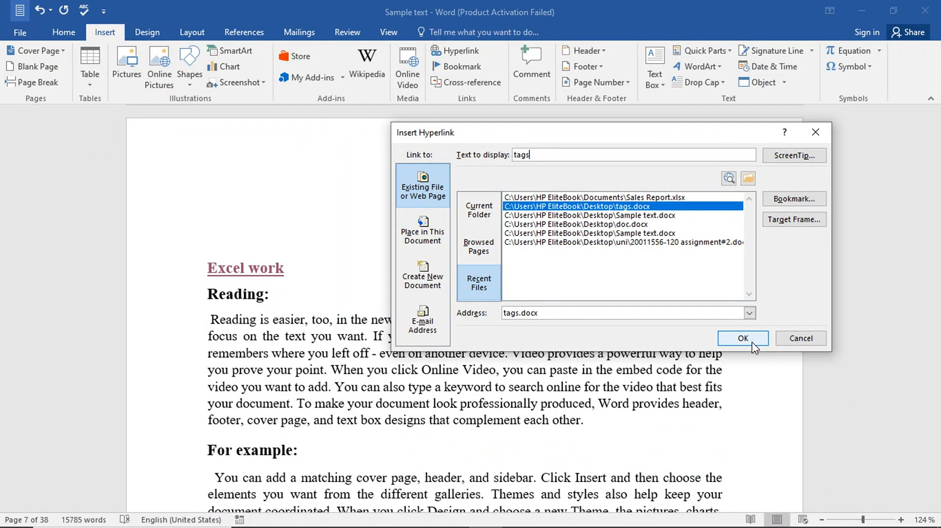
left_click(822, 420)
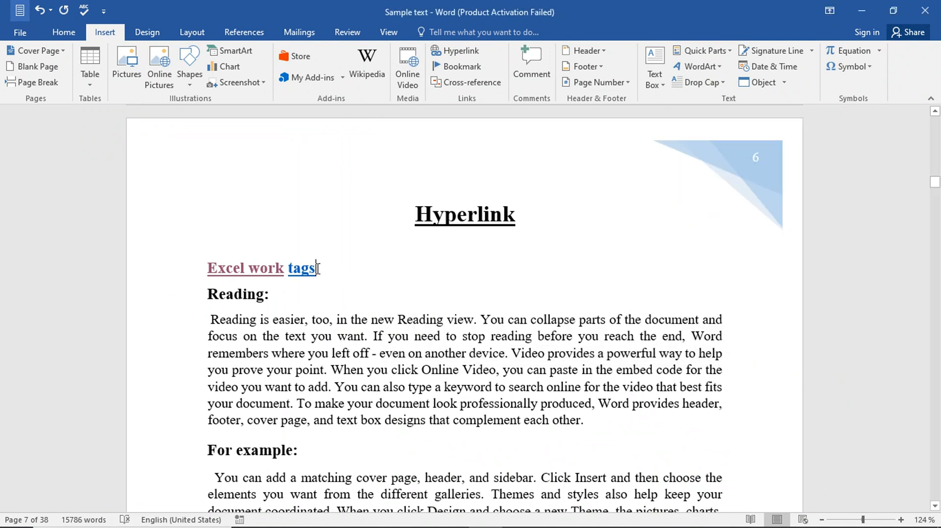
mouse_move(305, 270)
Step: Test the tags link by opening and closing the tags document, then start a new link with Ctrl+K
left_click(308, 273, "ctrl")
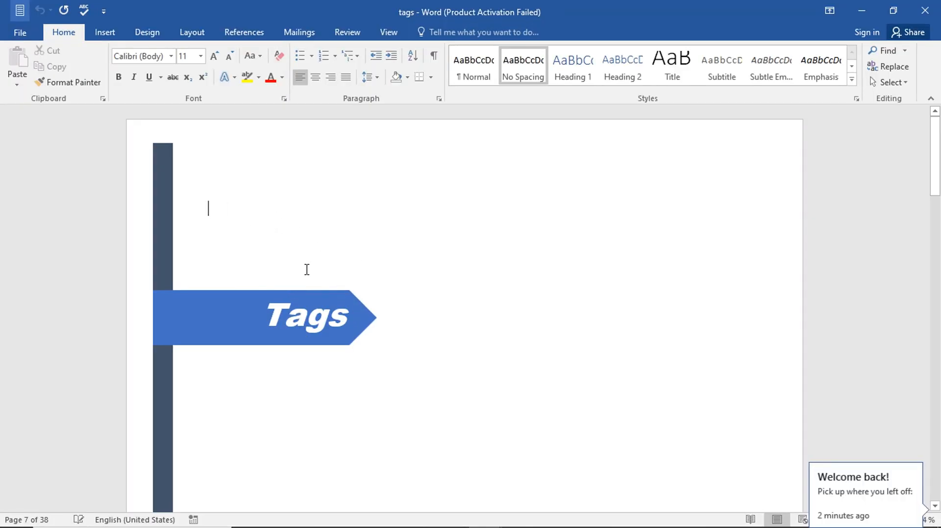
scroll(306, 272, "down", 10)
scroll(307, 269, "down", 5)
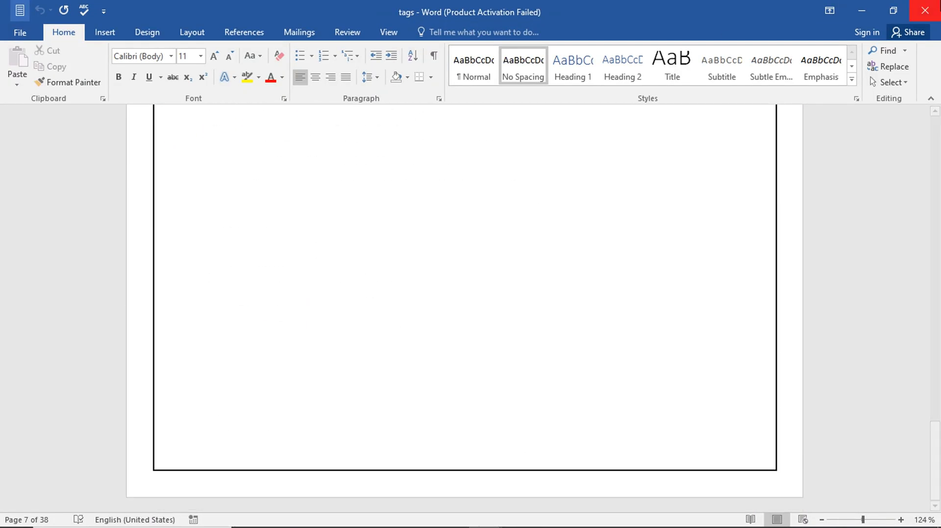
left_click(925, 10)
left_click(324, 278)
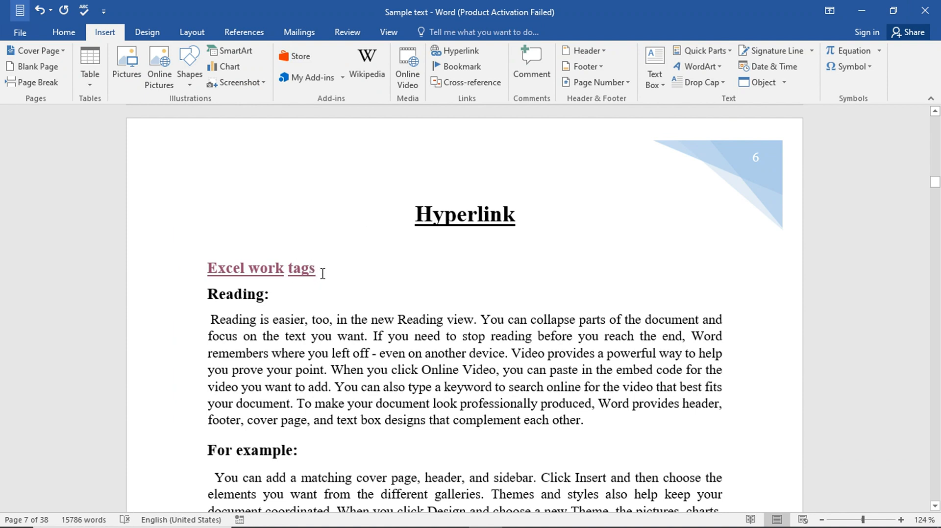
key("ctrl+k")
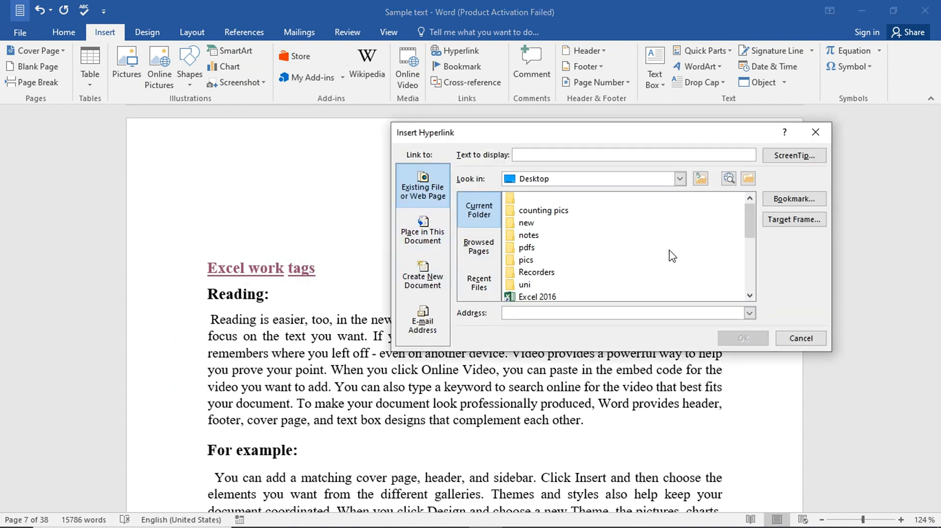
Step: Review the Browsed Pages, Recent Files and Place in This Document targets, then zoom to the last page
left_click(484, 249)
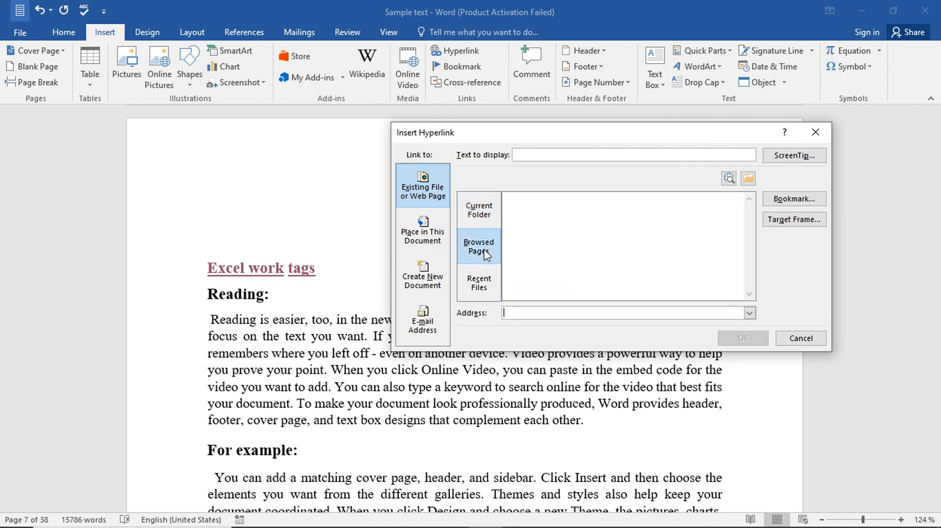
left_click(484, 283)
left_click(420, 226)
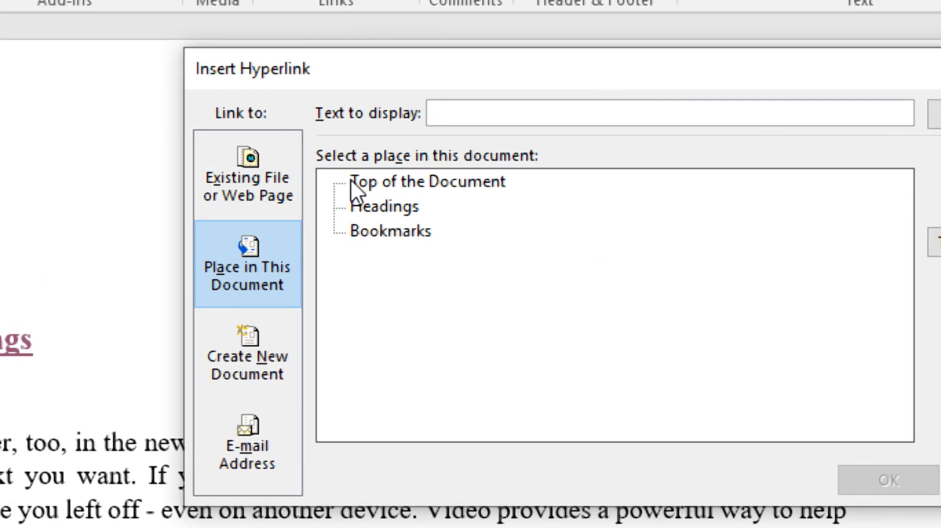
left_click(351, 180)
left_click(390, 216)
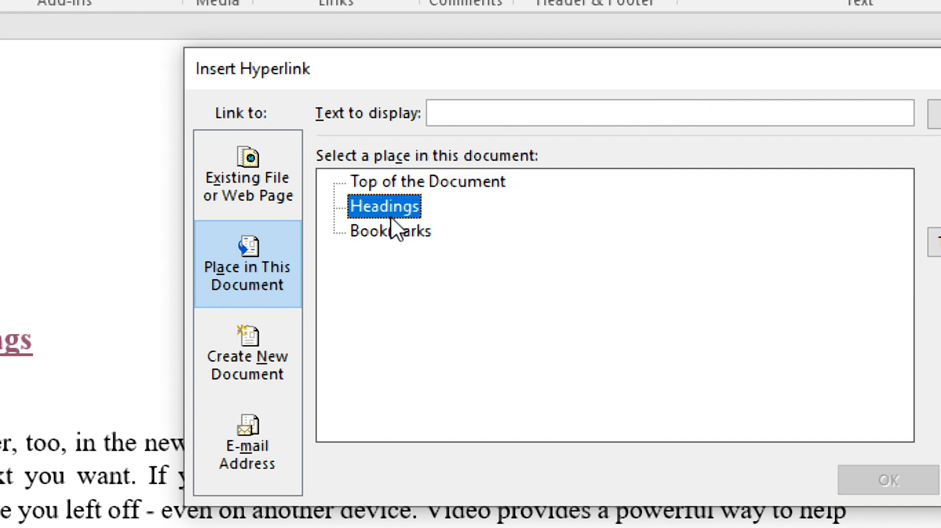
left_click(385, 234)
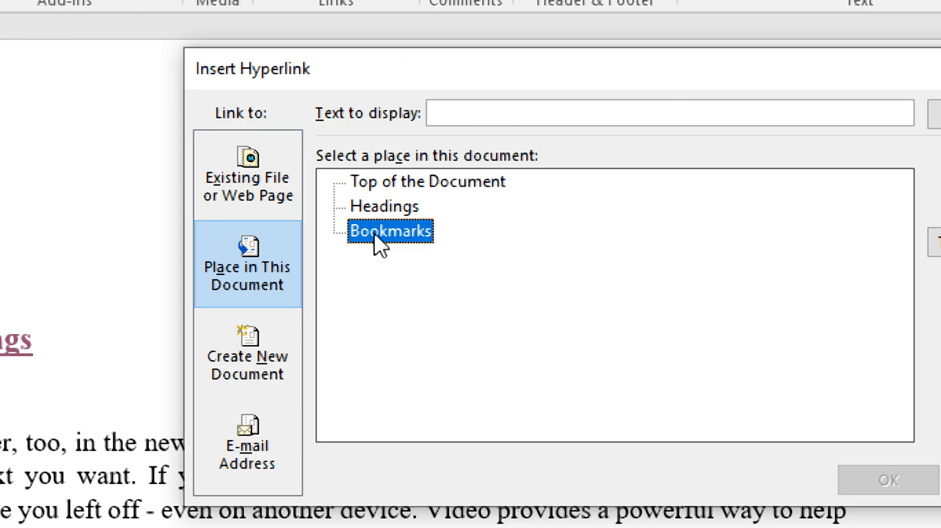
left_click(269, 166)
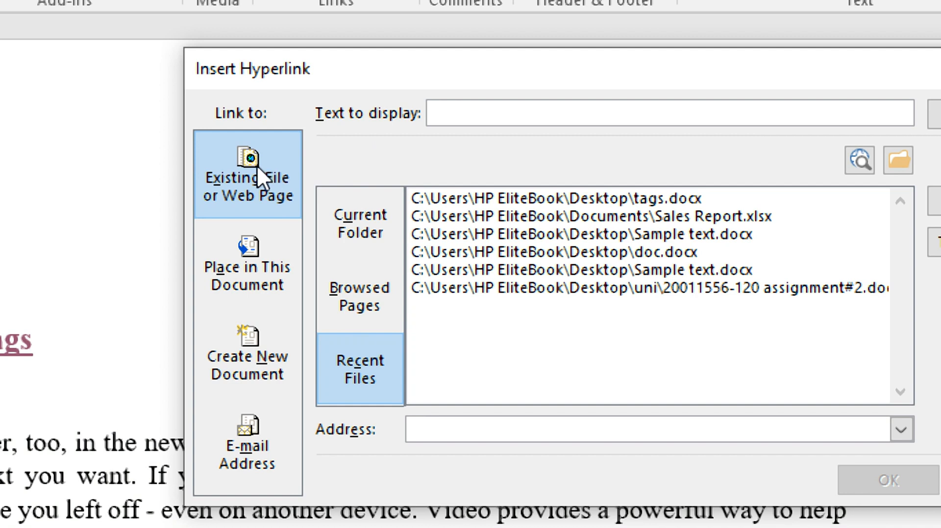
left_click(246, 265)
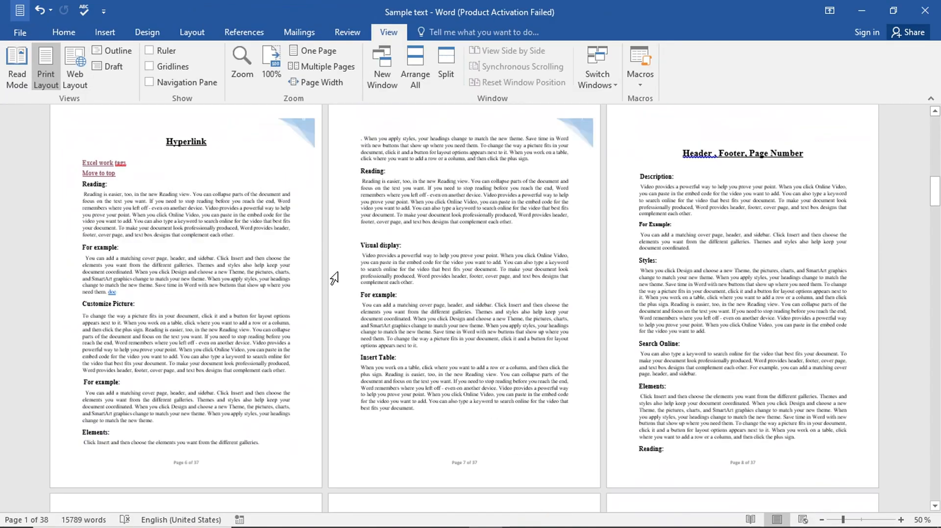
scroll(613, 394, "down", 15)
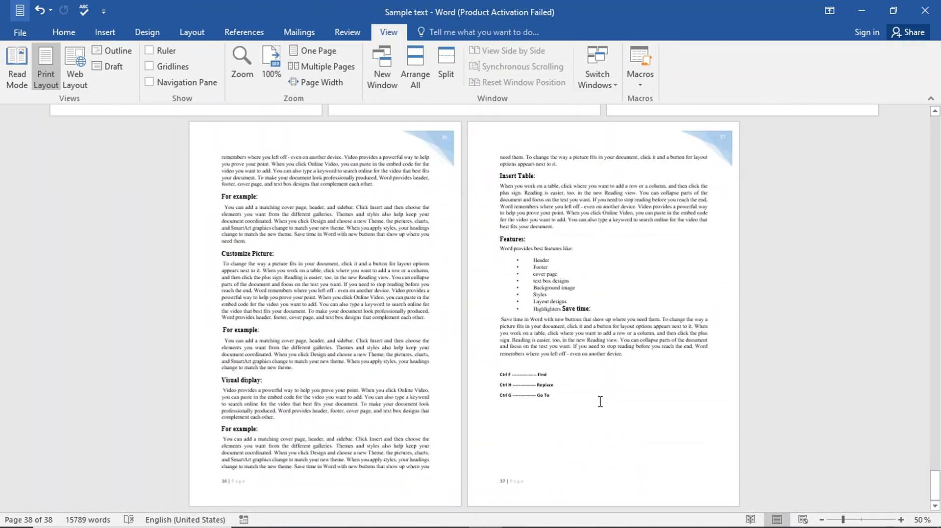
left_click(862, 519)
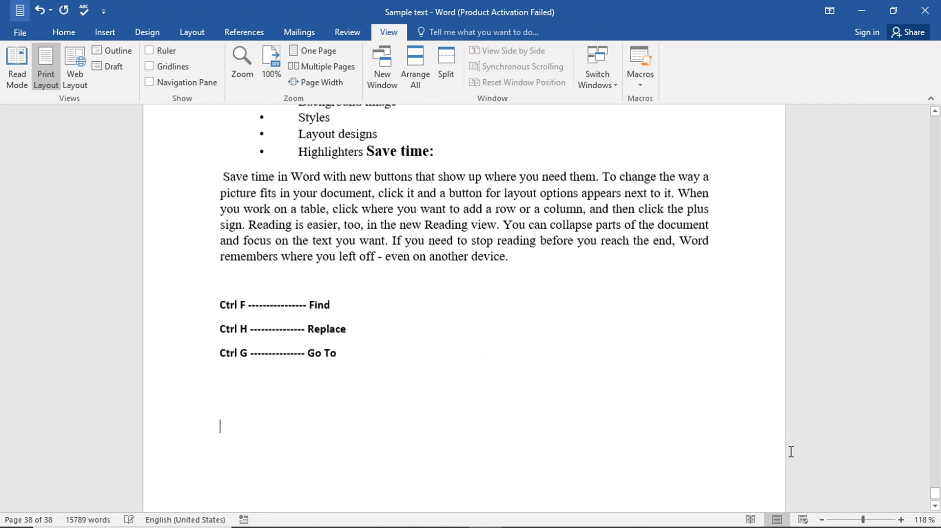
Step: Insert a 'Top' link to Top of the Document at the end, and confirm it jumps to page 1
left_click(104, 31)
left_click(456, 51)
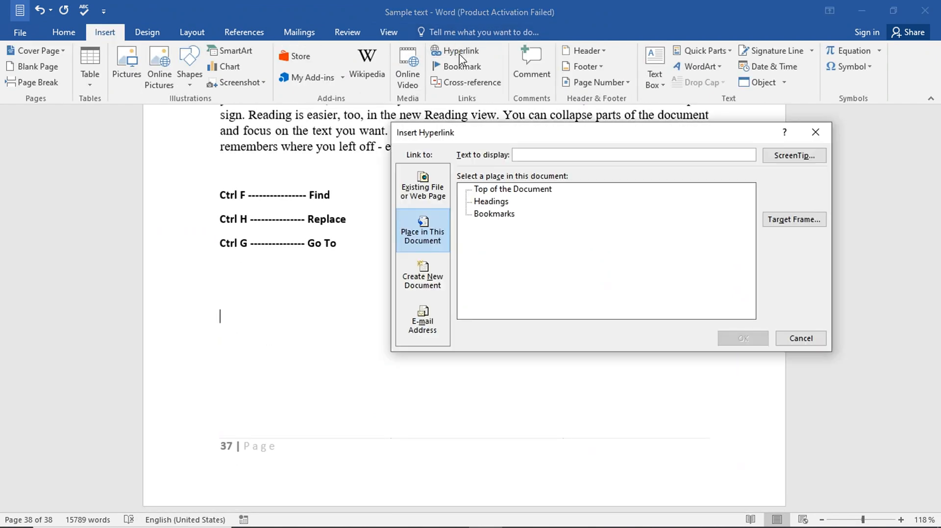
left_click(494, 192)
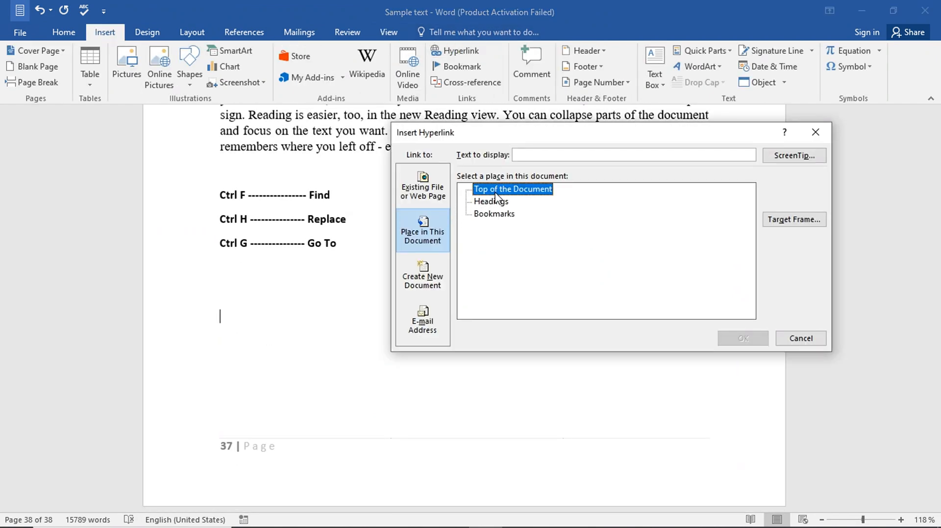
left_click_drag(601, 156, 559, 157)
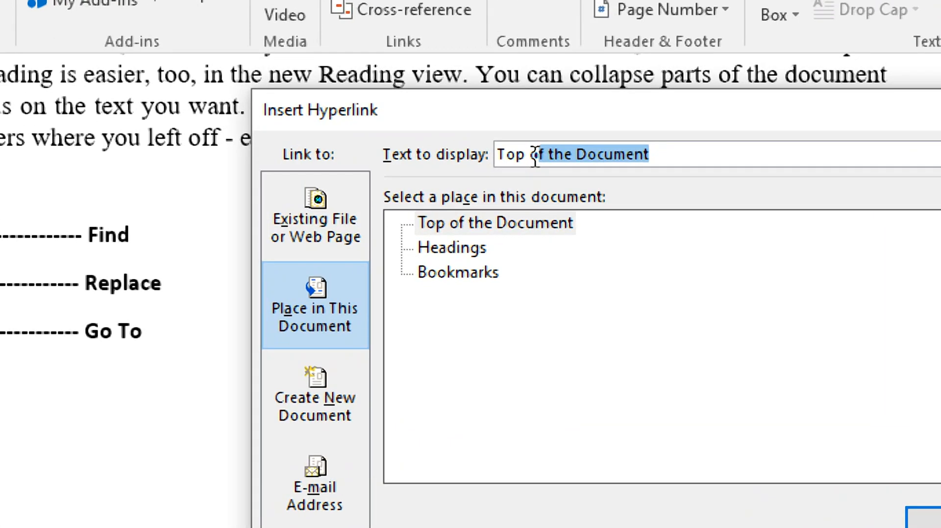
key("BackSpace")
key("BackSpace")
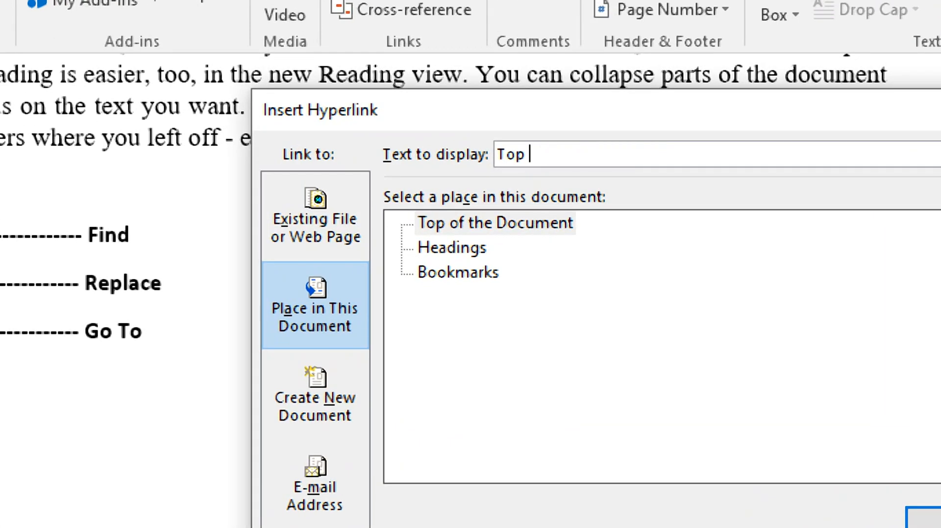
left_click(519, 222)
left_click(540, 153)
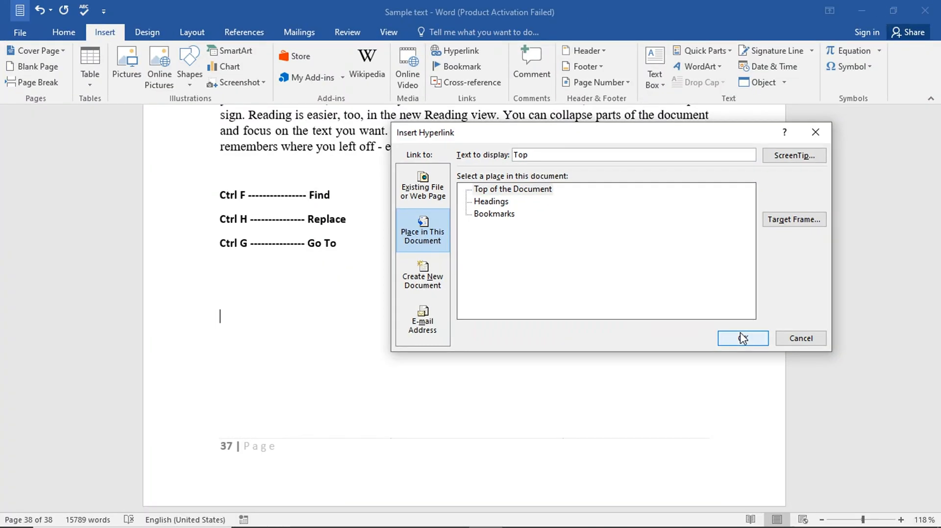
left_click(804, 496)
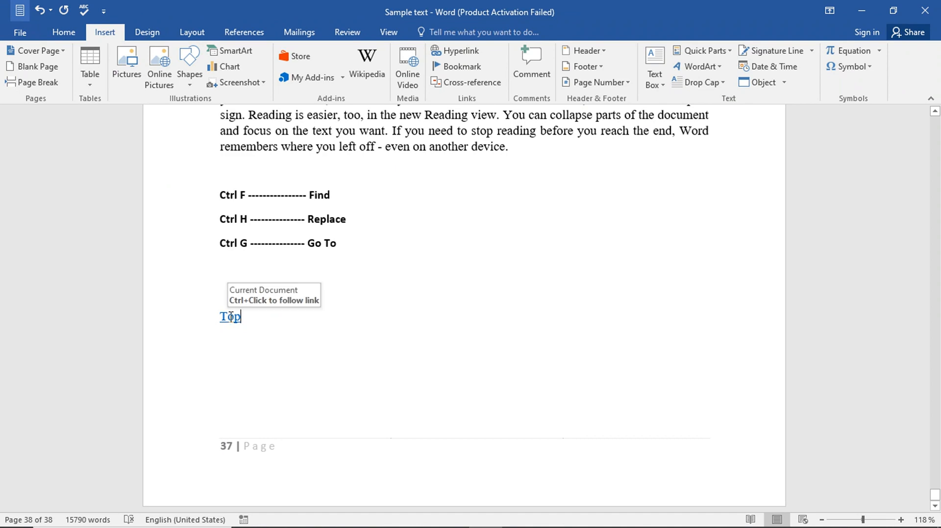
left_click(230, 316, "ctrl")
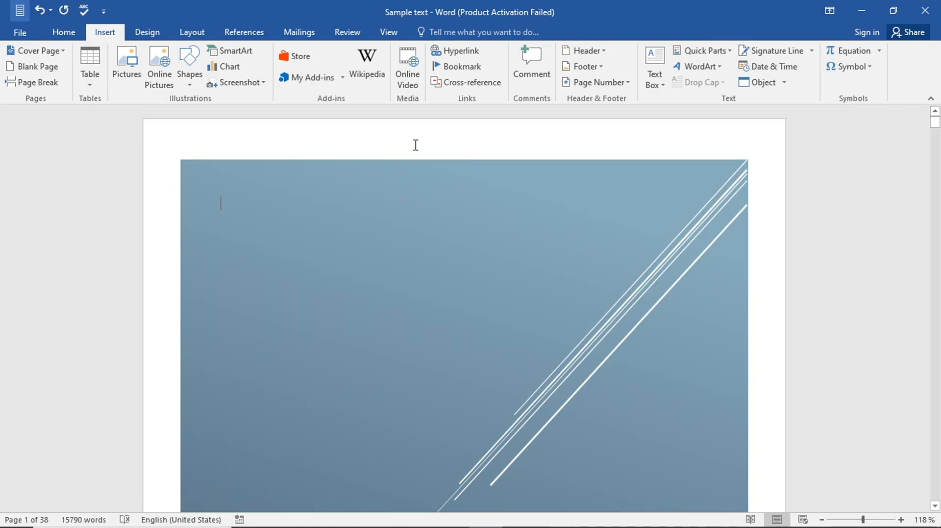
Step: Link 'ms word' to a new document named doc via Create New Document, editing it now
scroll(645, 235, "down", 20)
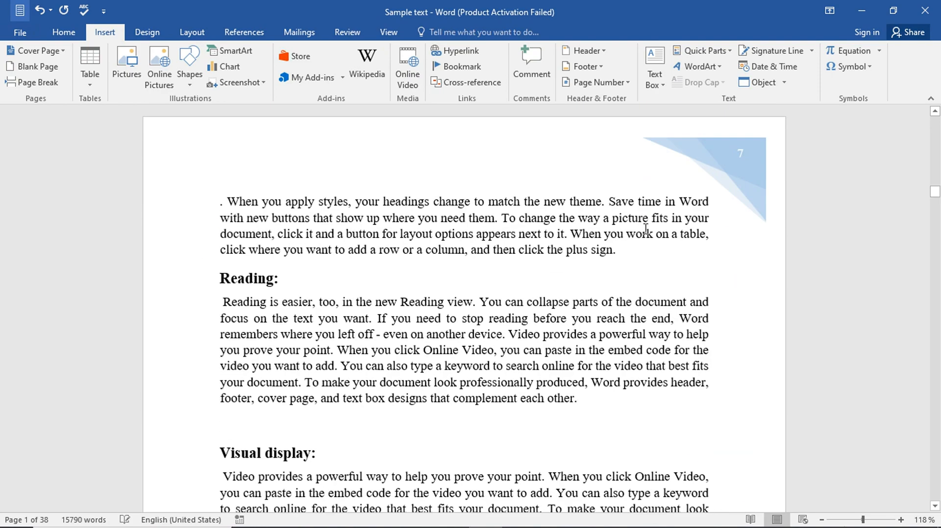
left_click(454, 48)
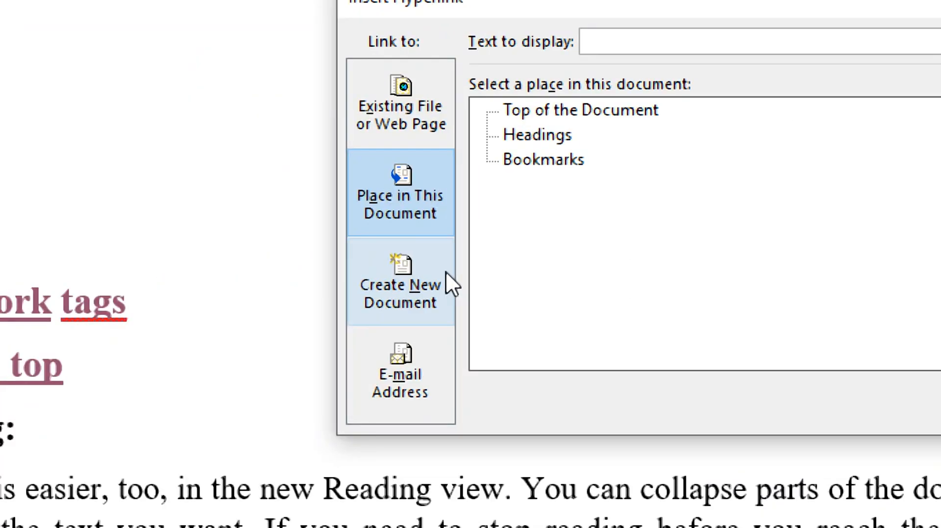
left_click(438, 274)
left_click(428, 40)
type("ms word")
left_click(342, 110)
type("doc")
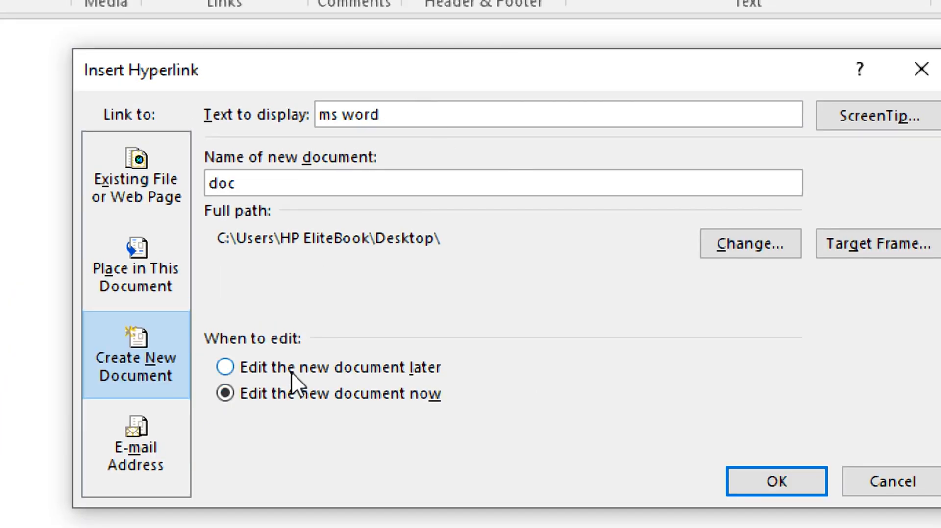
left_click(225, 367)
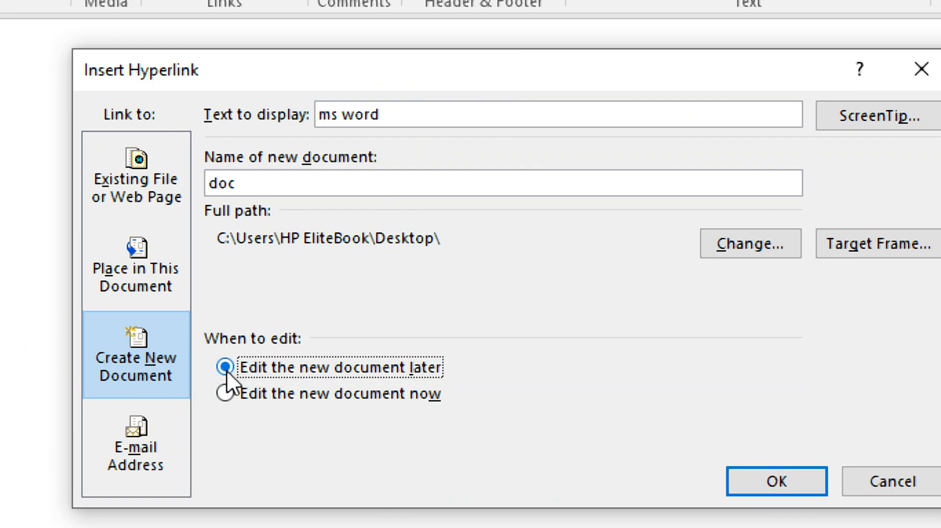
left_click(225, 394)
key("Return")
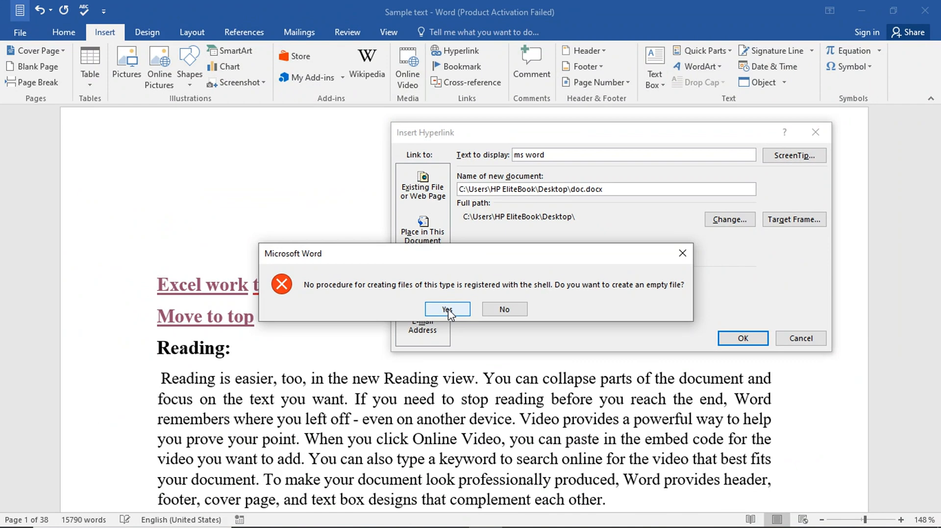
left_click(448, 308)
Step: Insert an e-mail link shown as 'contact with me through email' with subject 'i want to ask a question?'
mouse_move(486, 514)
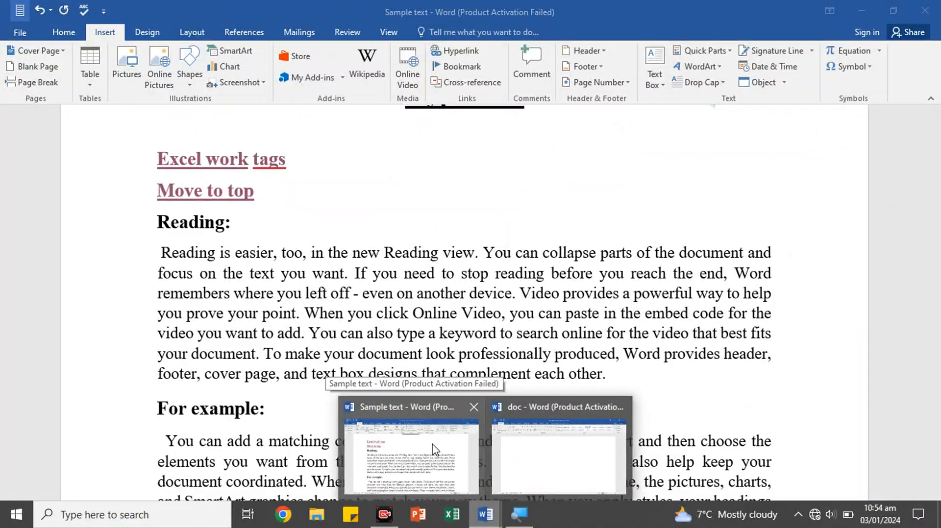
left_click(337, 401)
key("ctrl+k")
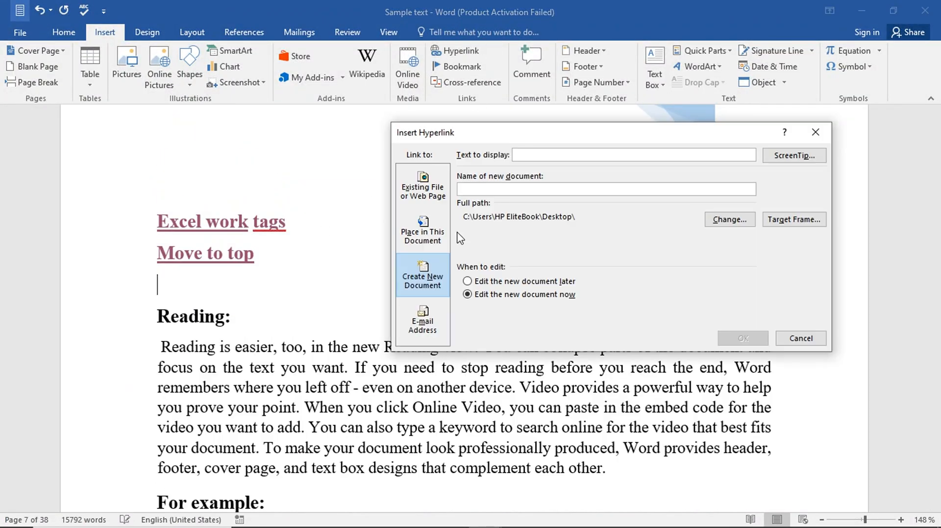
left_click(407, 441)
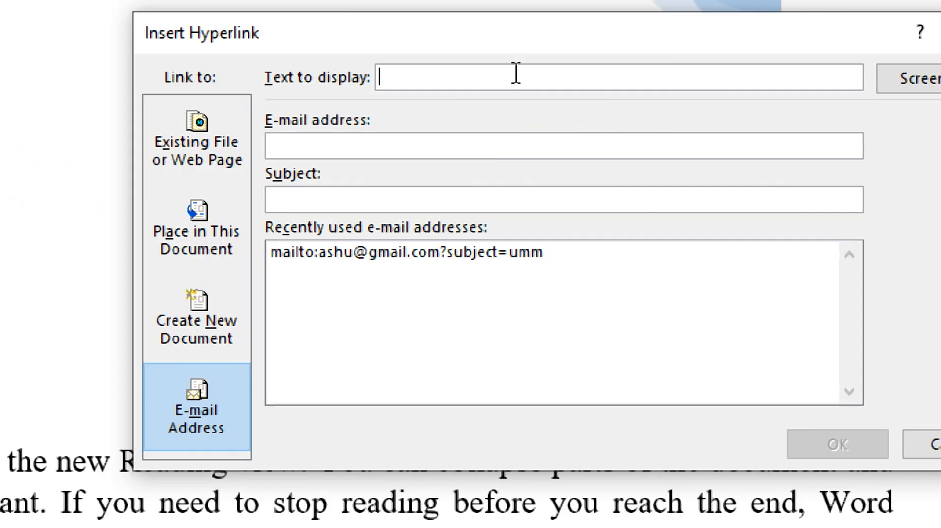
type("contact with me through em")
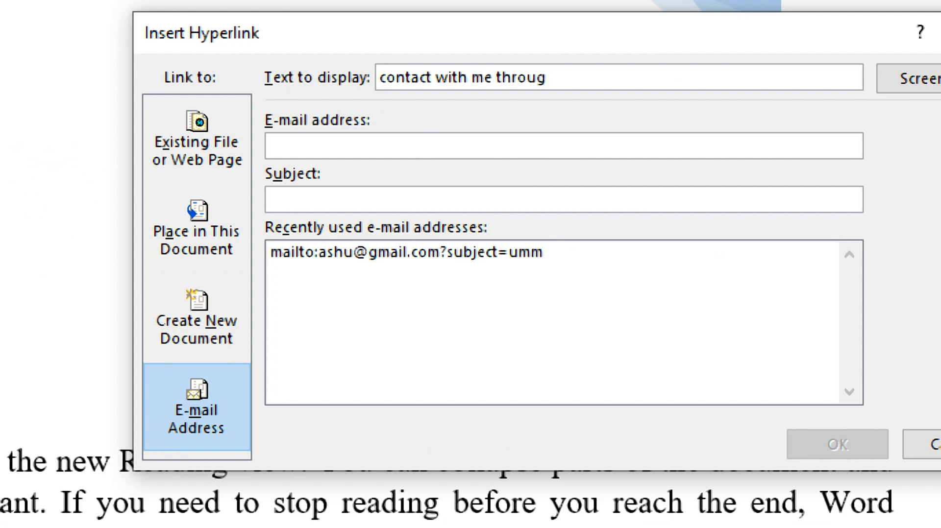
type("ail")
left_click(378, 147)
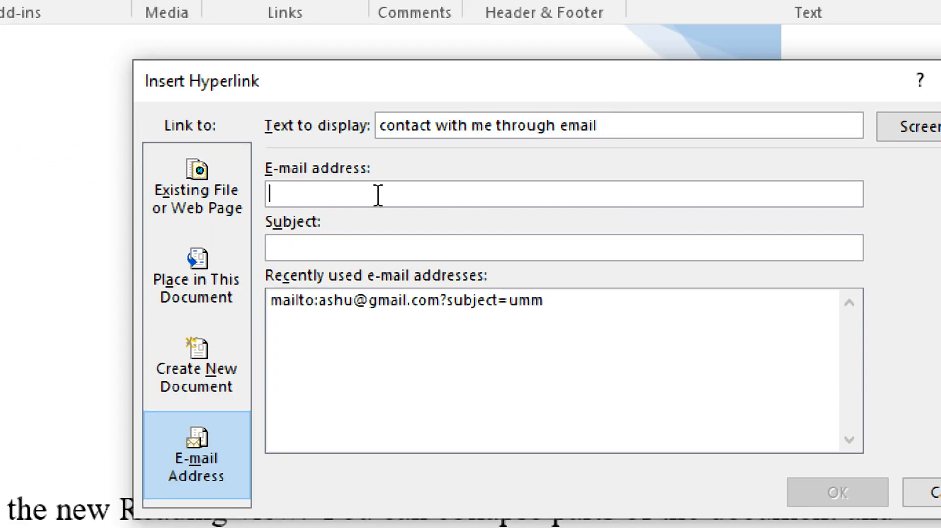
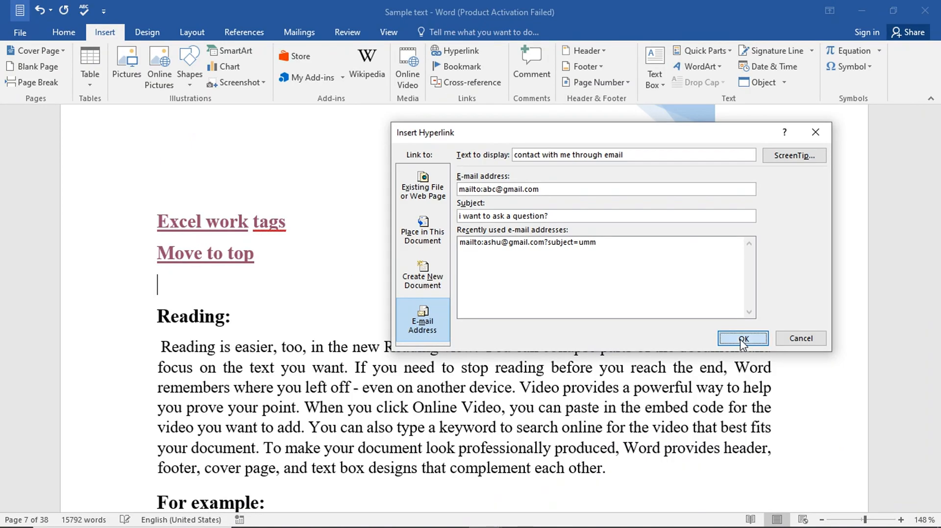
left_click(743, 339)
mouse_move(330, 292)
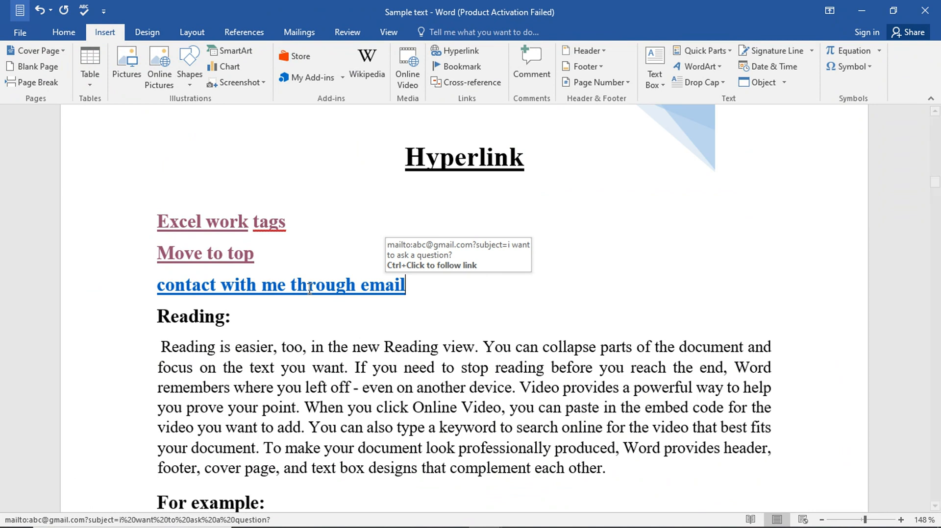
left_click(310, 294, "ctrl")
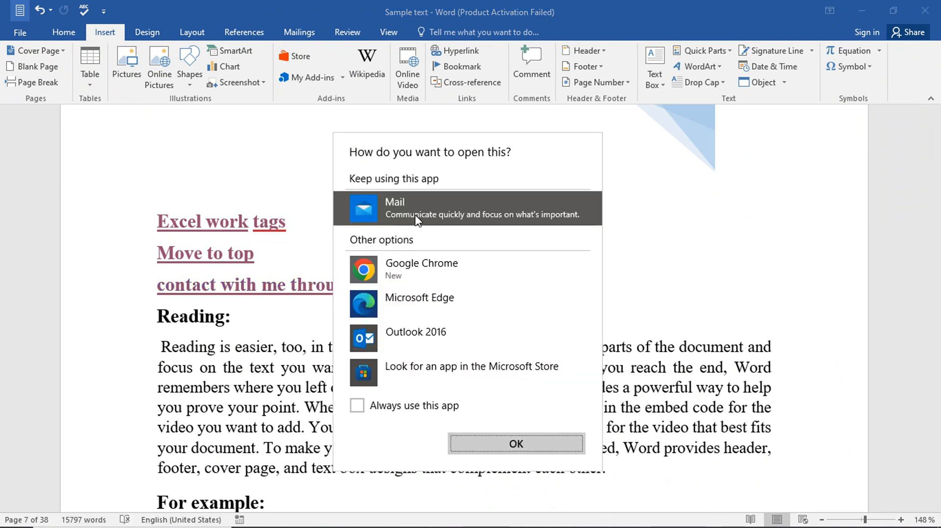
left_click(532, 448)
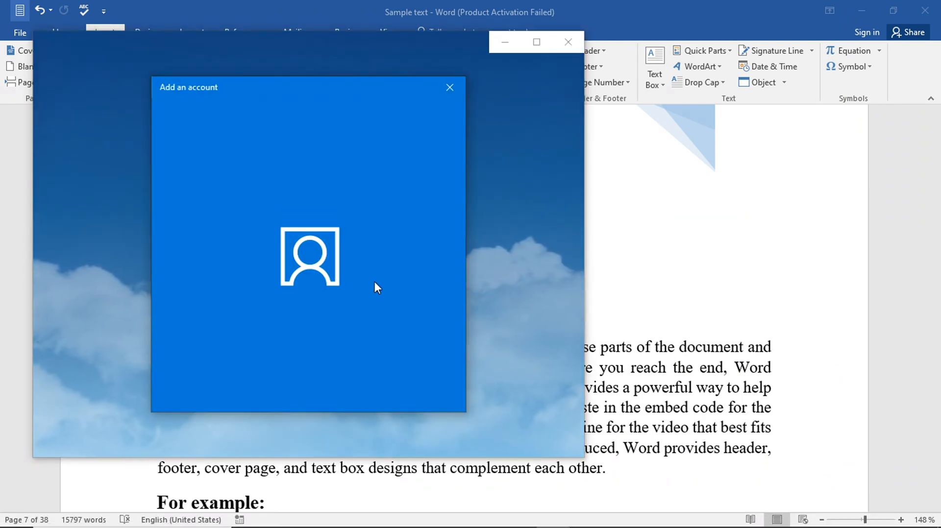
left_click(450, 87)
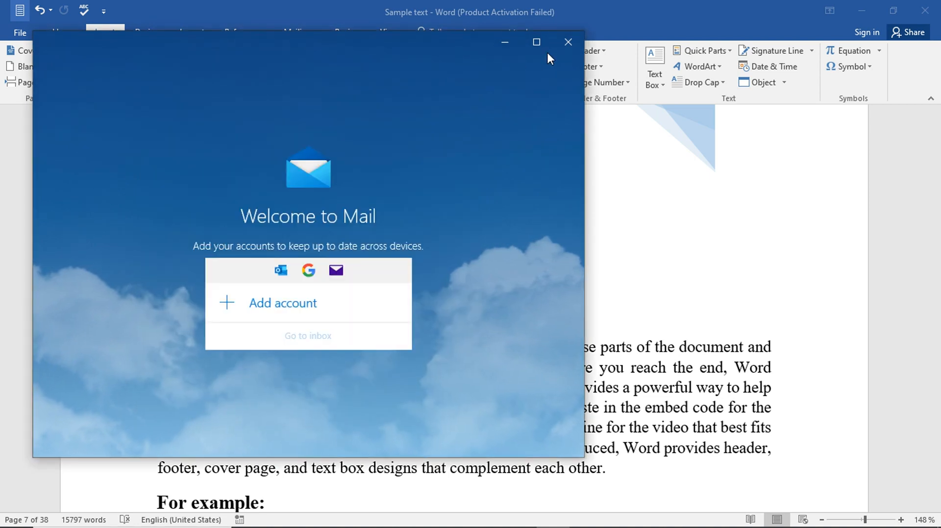
left_click(569, 41)
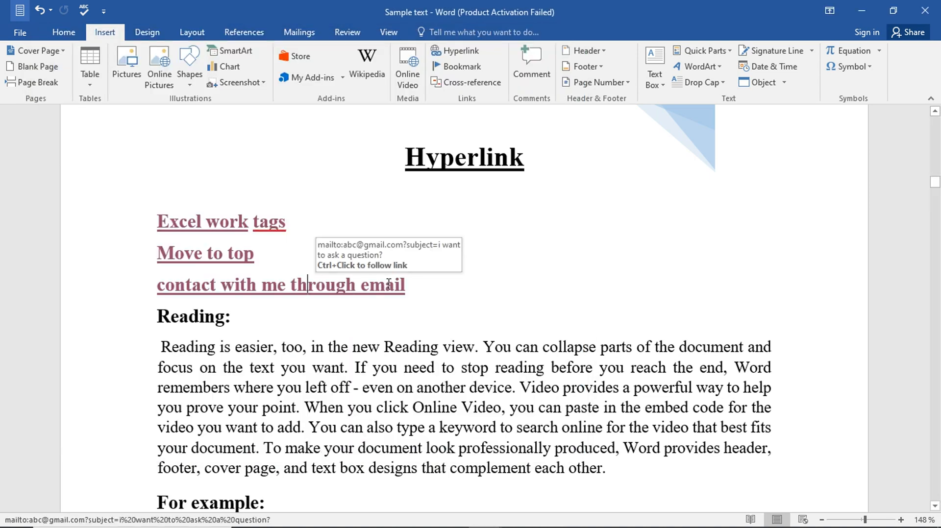
Step: Select the 'contact with me through email' line and view its e-mail hyperlink options
left_click_drag(417, 287, 151, 294)
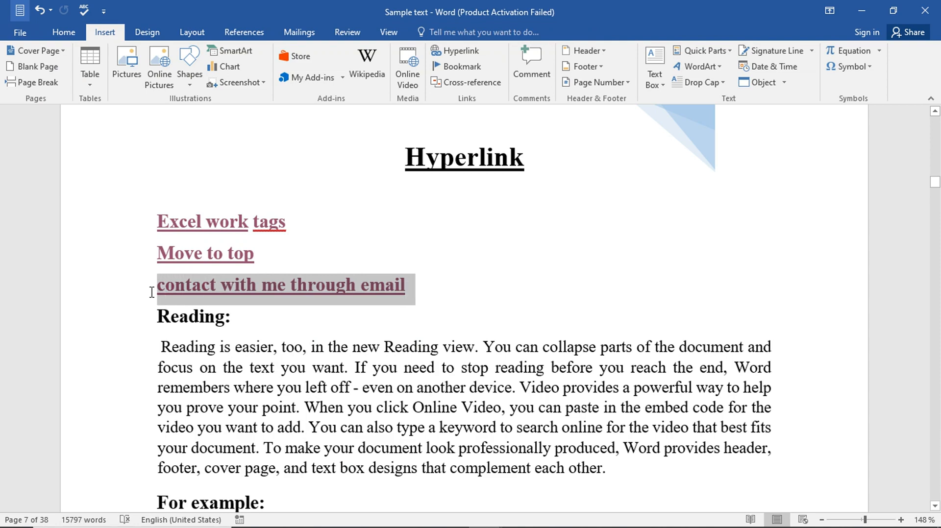
left_click(460, 51)
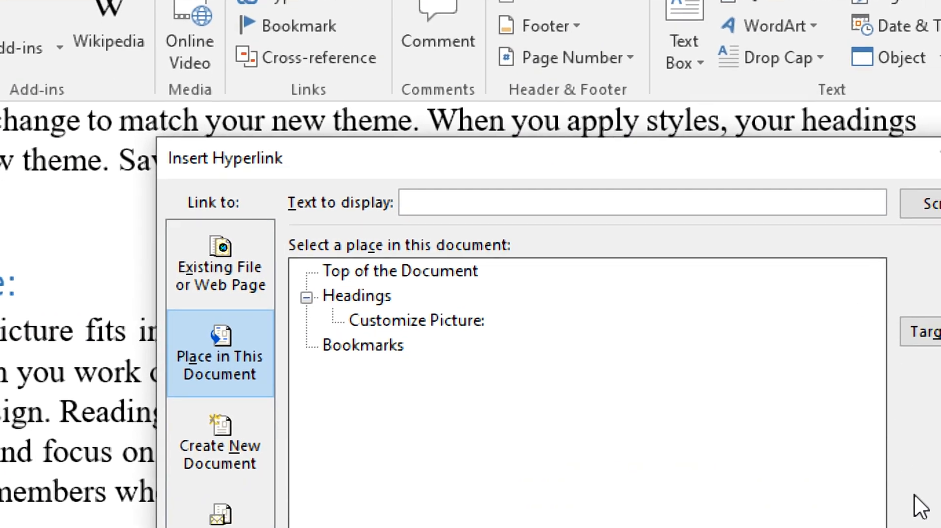
left_click(220, 515)
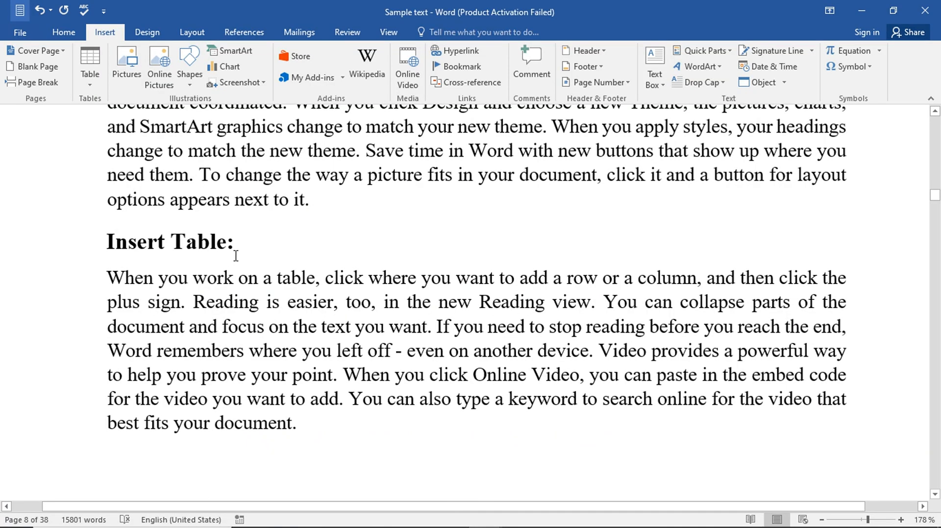
Step: Give the 'Insert Table:' heading a file-link ScreenTip 'press ctrl key and then click to open any hyperlink'
triple_click(217, 256)
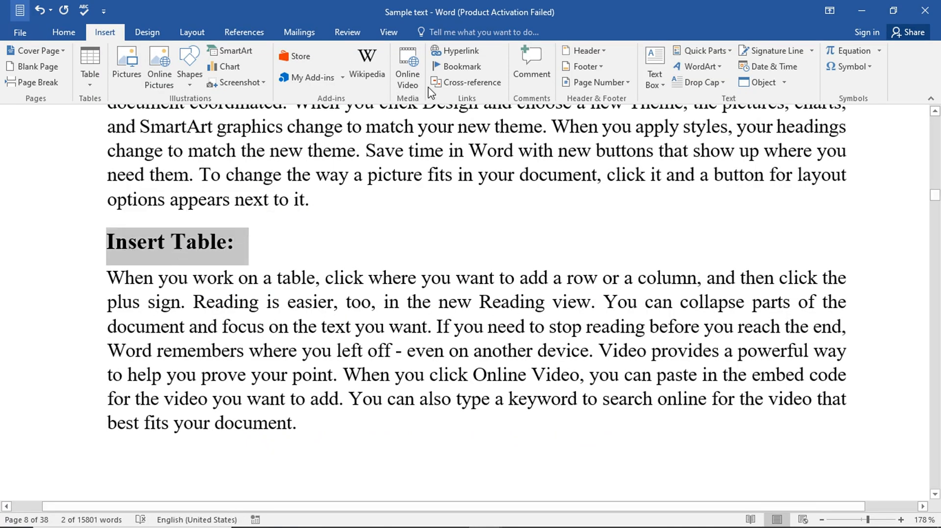
left_click(474, 54)
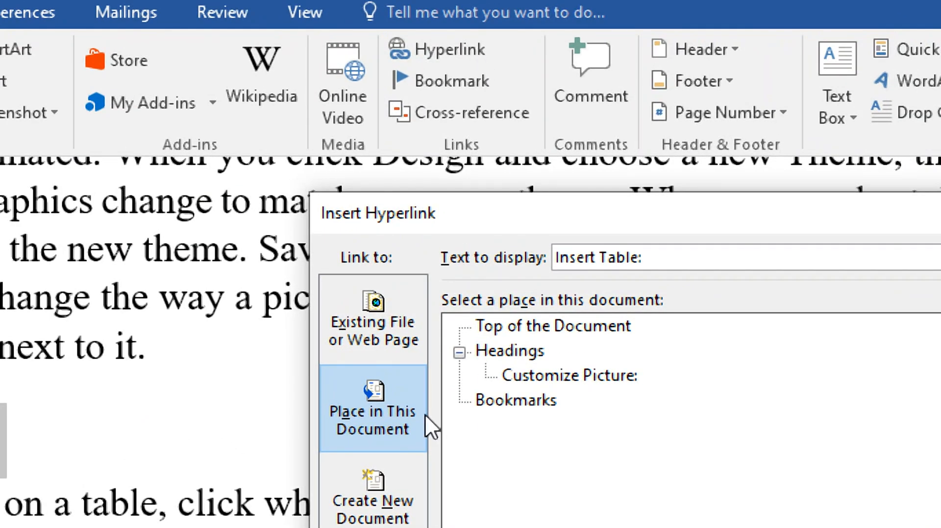
left_click(359, 322)
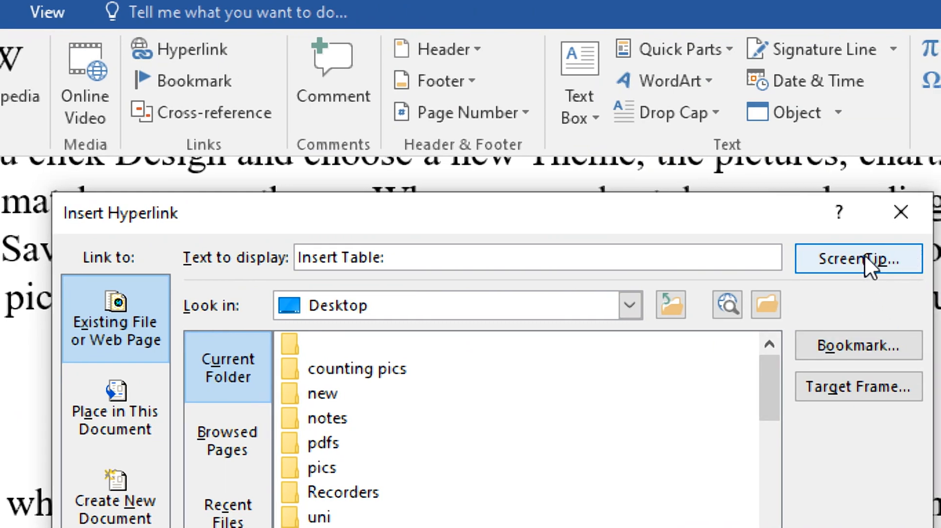
left_click(865, 255)
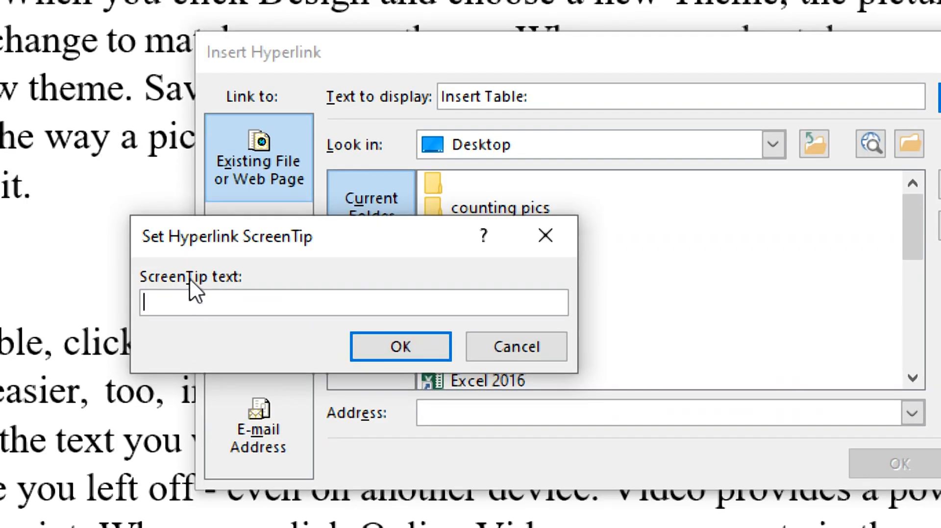
type("press ctrl key and then ")
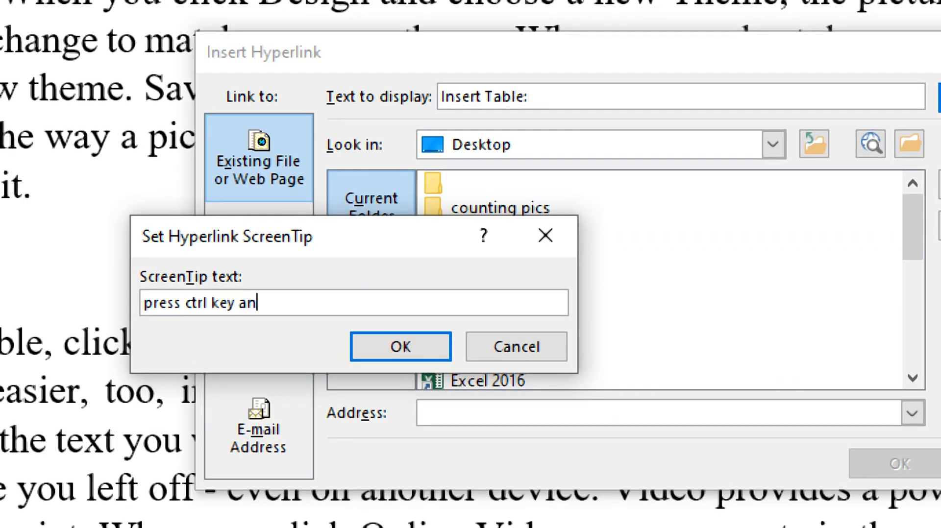
type("clikc to open any hyperlink")
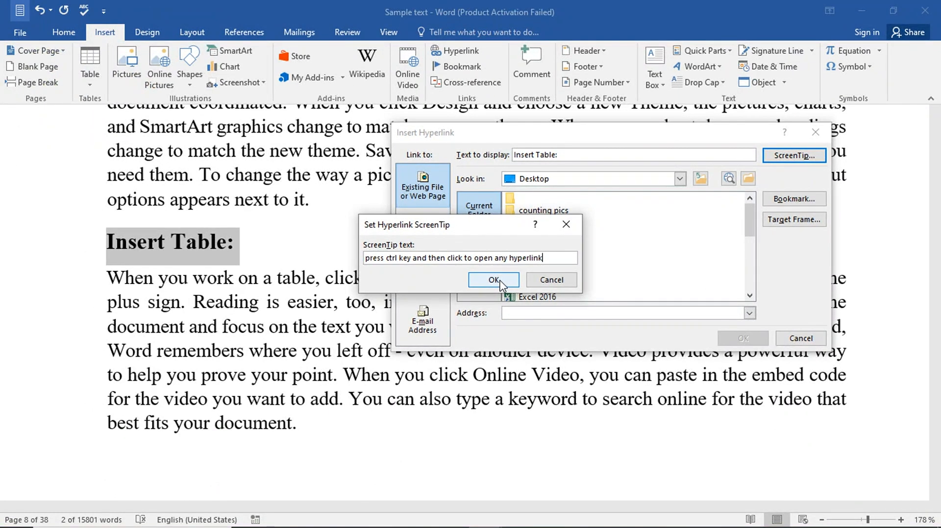
left_click(413, 346)
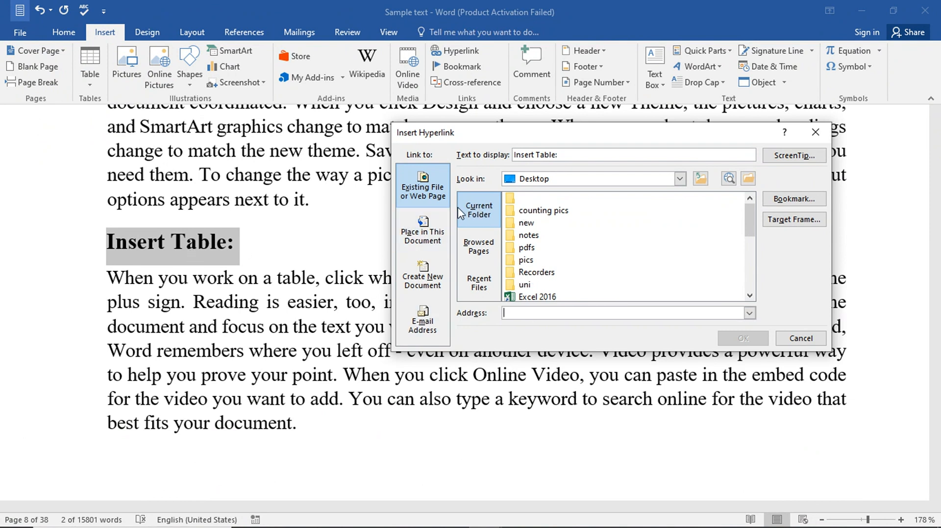
Step: Choose tags.docx as the heading's link target and confirm
left_click(447, 241)
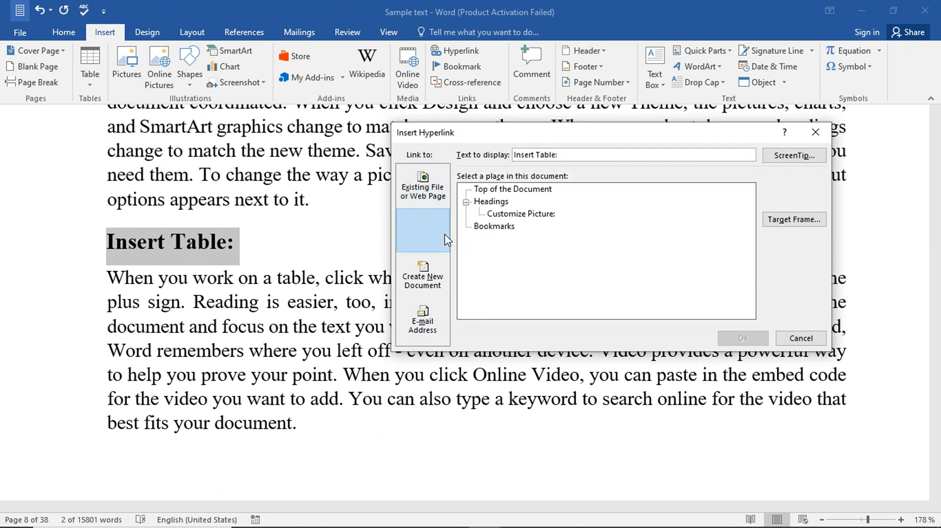
left_click(435, 198)
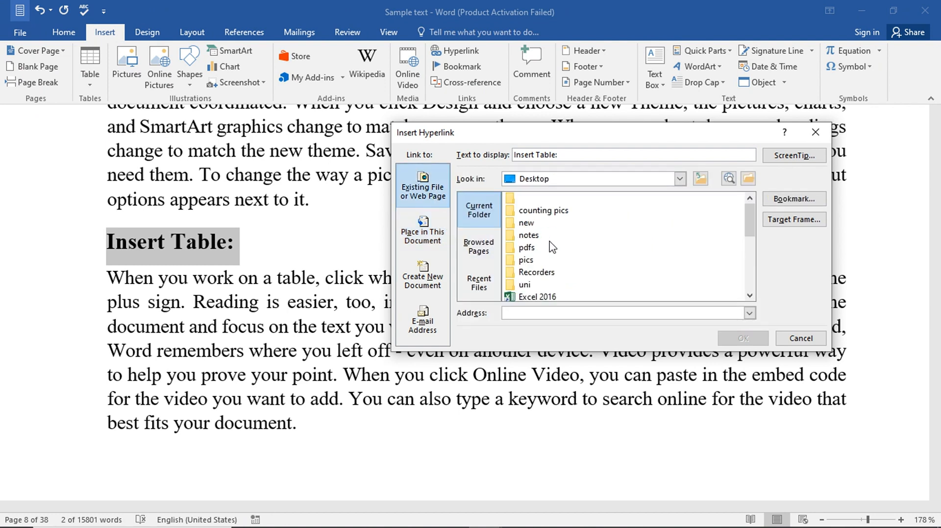
scroll(553, 248, "down", 5)
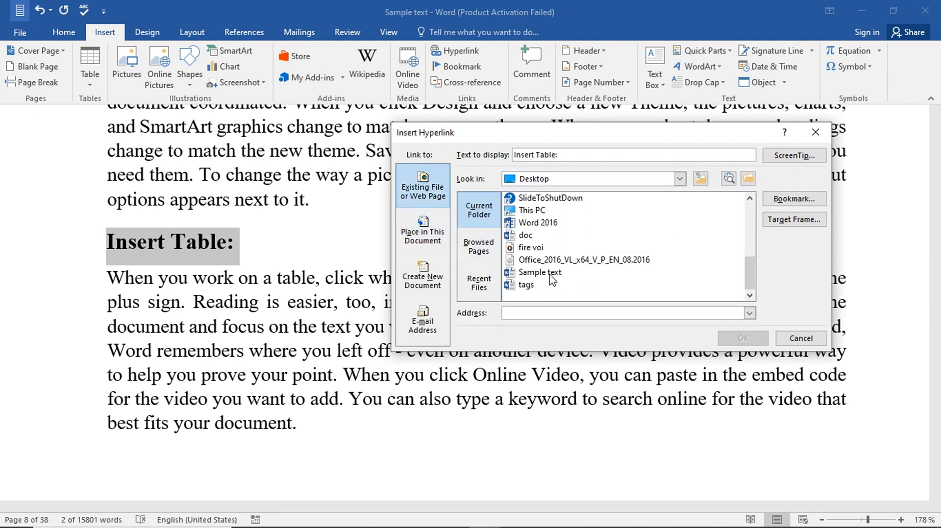
left_click(531, 288)
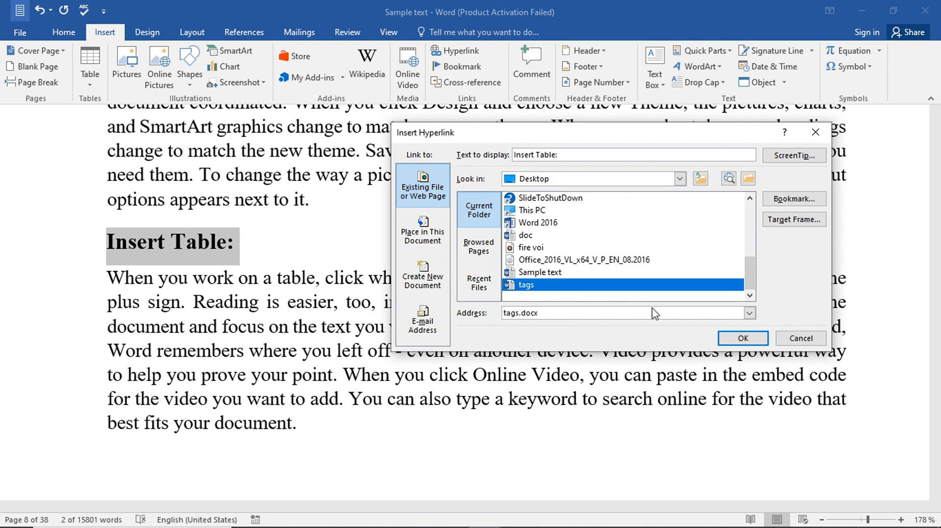
left_click(730, 338)
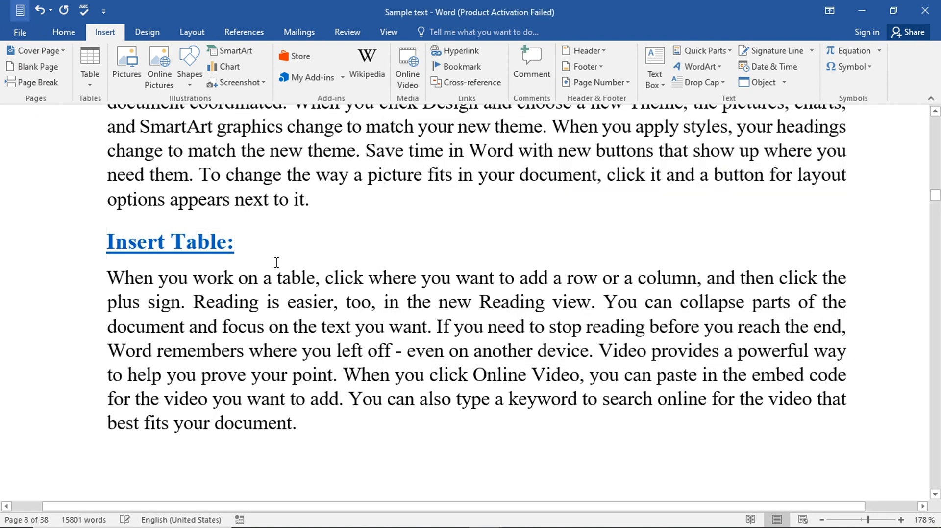
Step: Bring up Insert Hyperlink with Ctrl+K over the Hyperlink page and browse the link target types
mouse_move(151, 241)
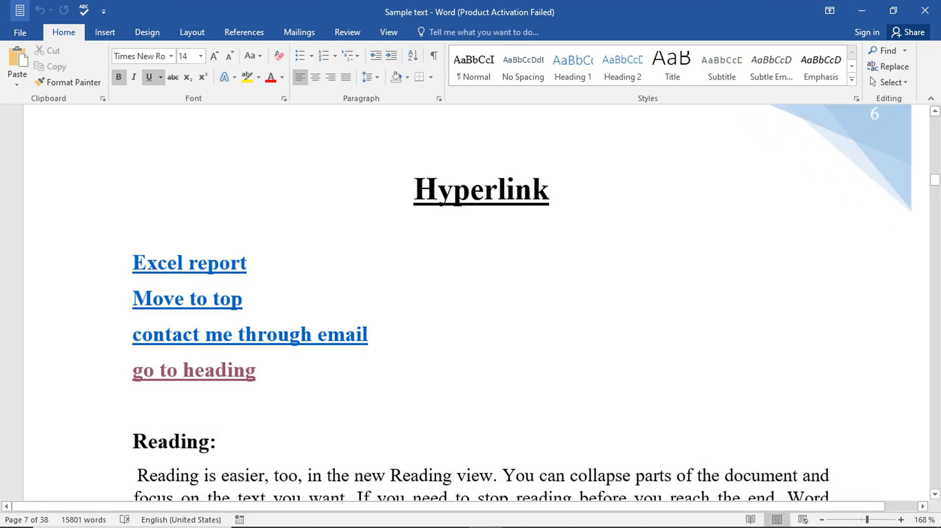
key("ctrl+k")
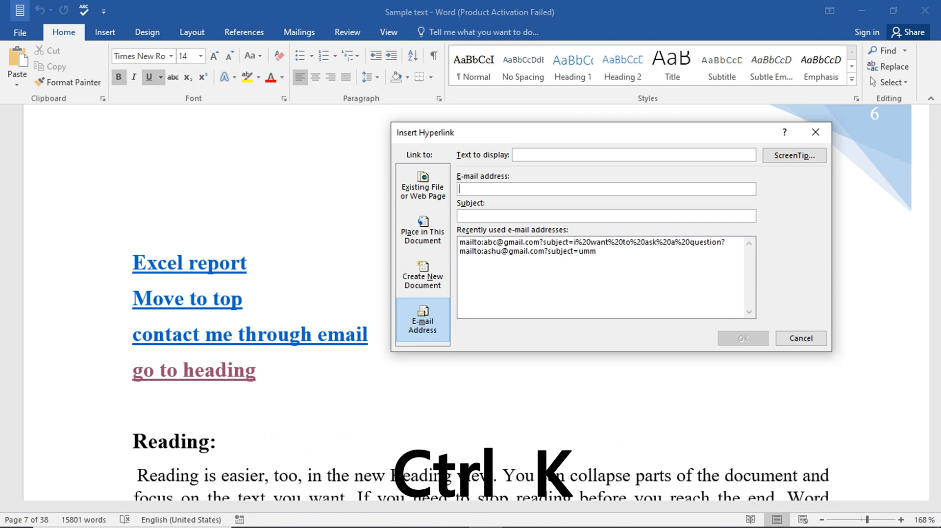
left_click(423, 231)
left_click(423, 186)
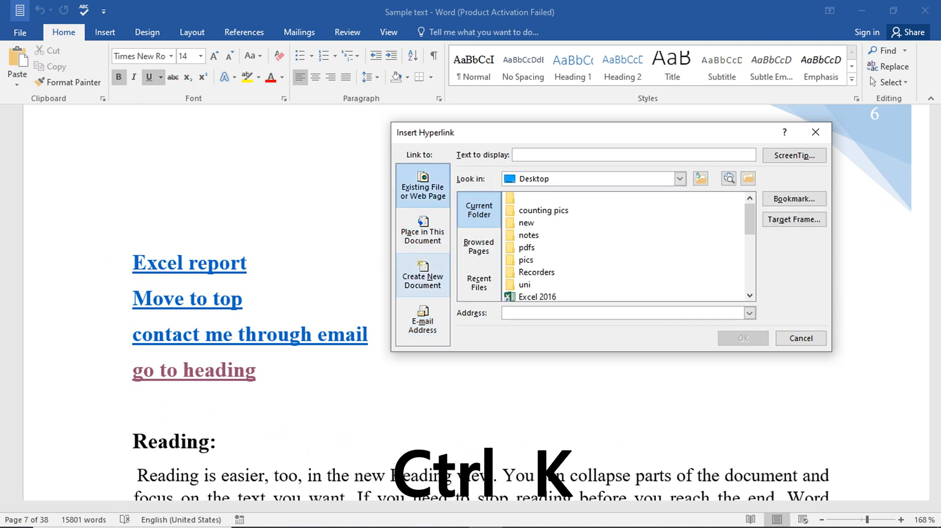